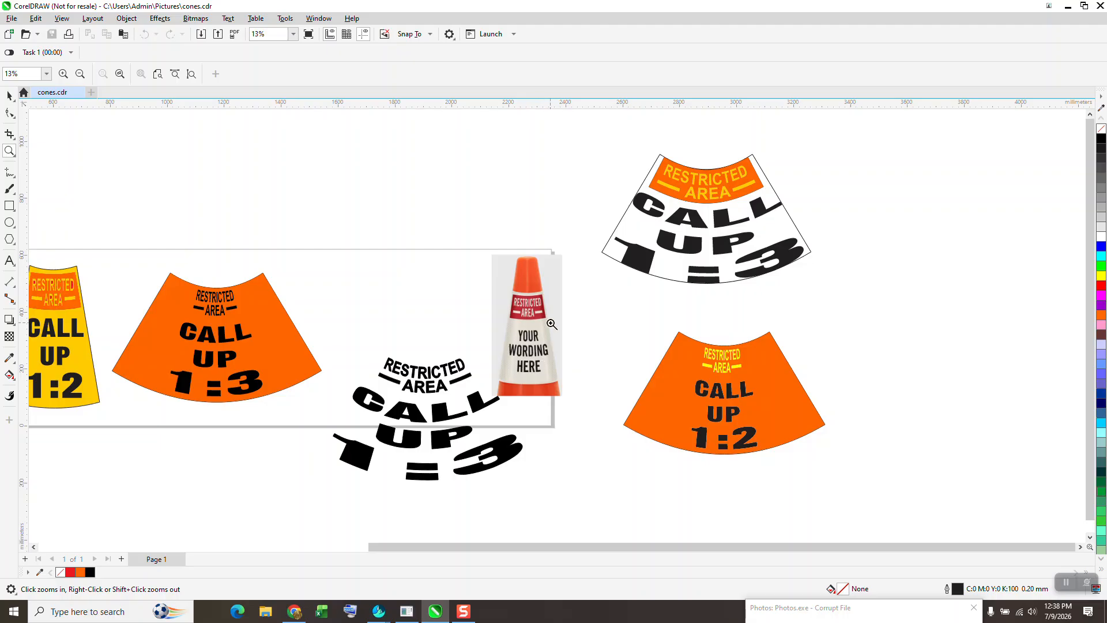
click(10, 96)
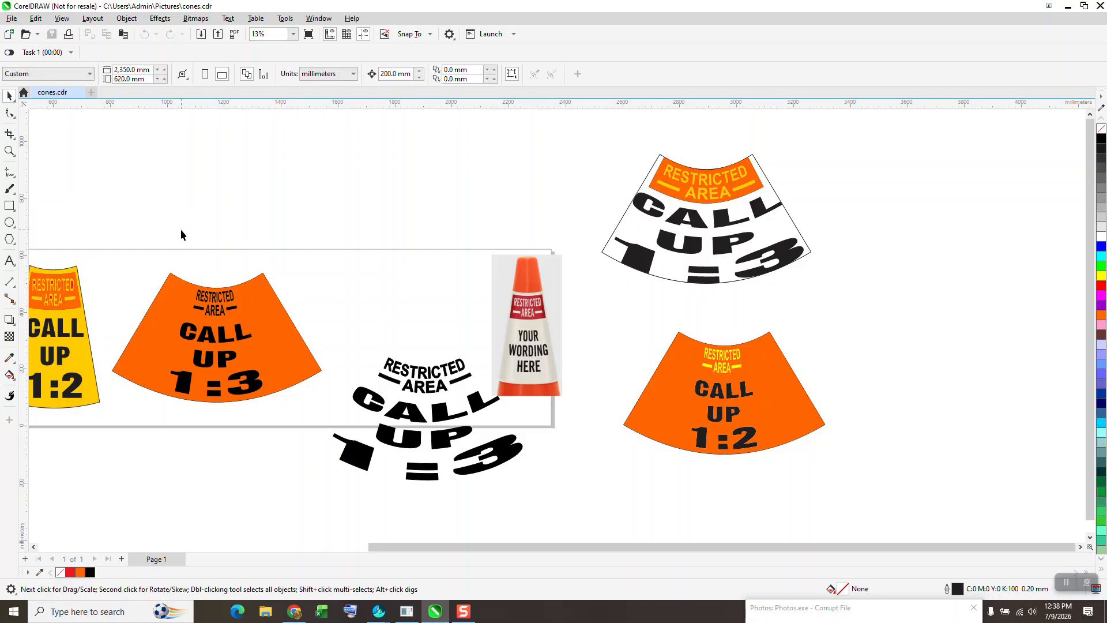
drag(172, 239, 276, 481)
drag(215, 323, 230, 198)
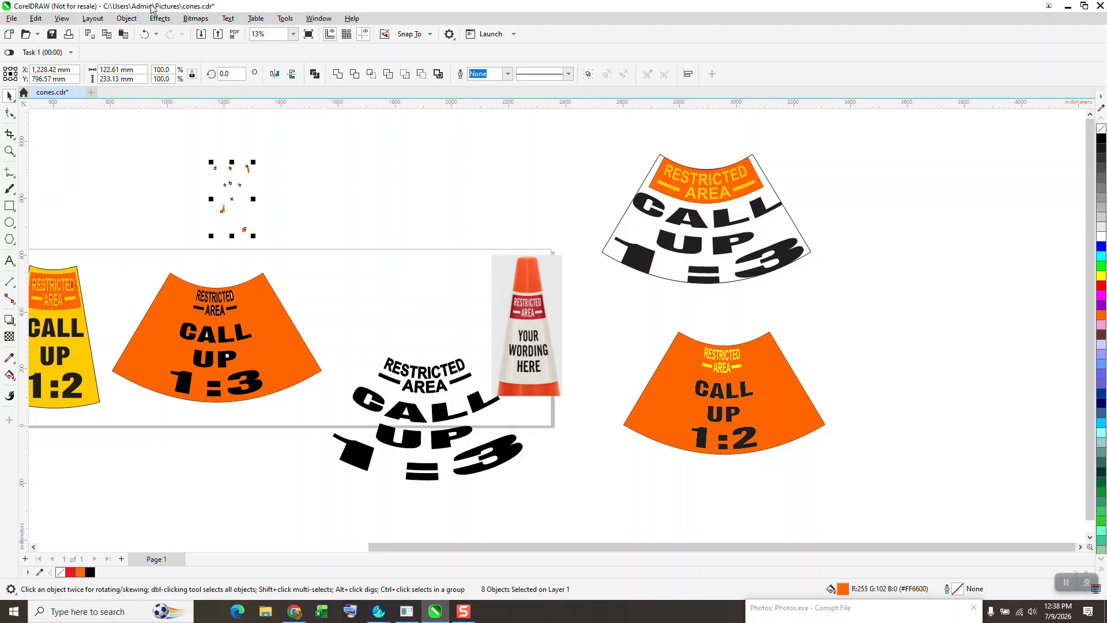
click(144, 34)
Group the lettering on the orange 1:3 cone template and move the group above the template
drag(161, 257, 292, 457)
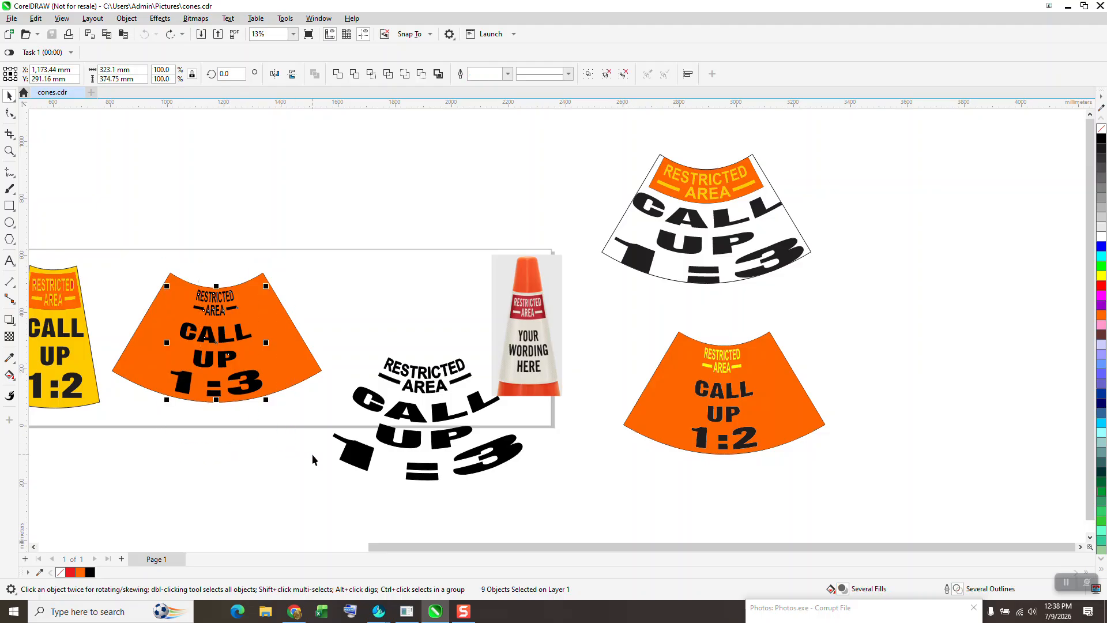
key(ctrl+g)
drag(220, 343, 245, 196)
Remove the fill from the orange 1:3 cone template and move the warped black 1:3 lettering beside the other lettering group
click(244, 312)
click(1101, 131)
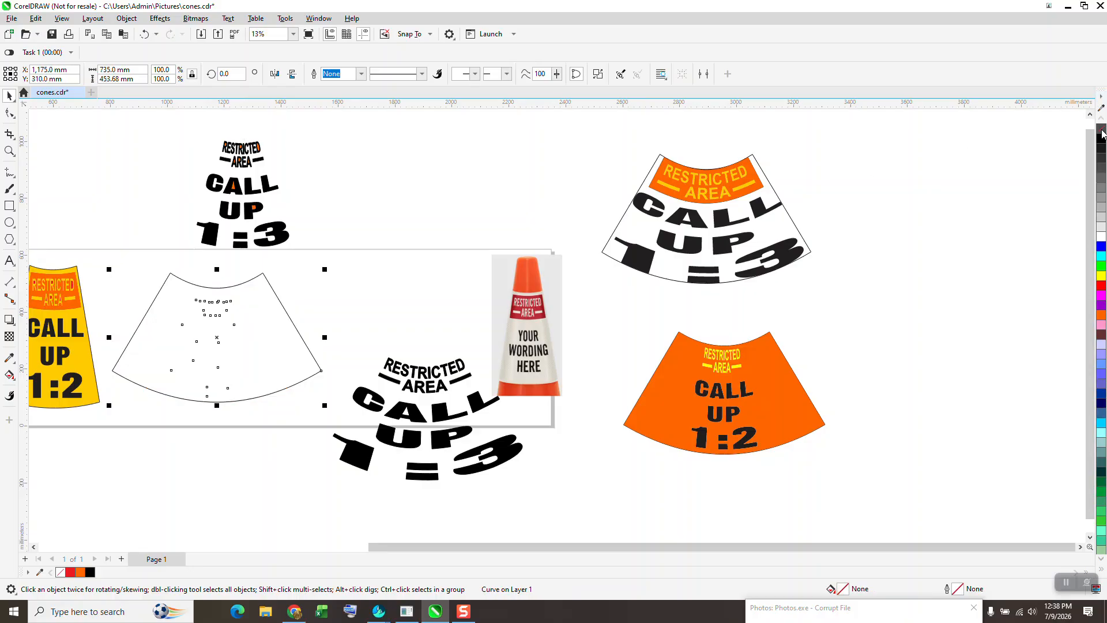
drag(154, 256, 241, 372)
drag(281, 444, 283, 444)
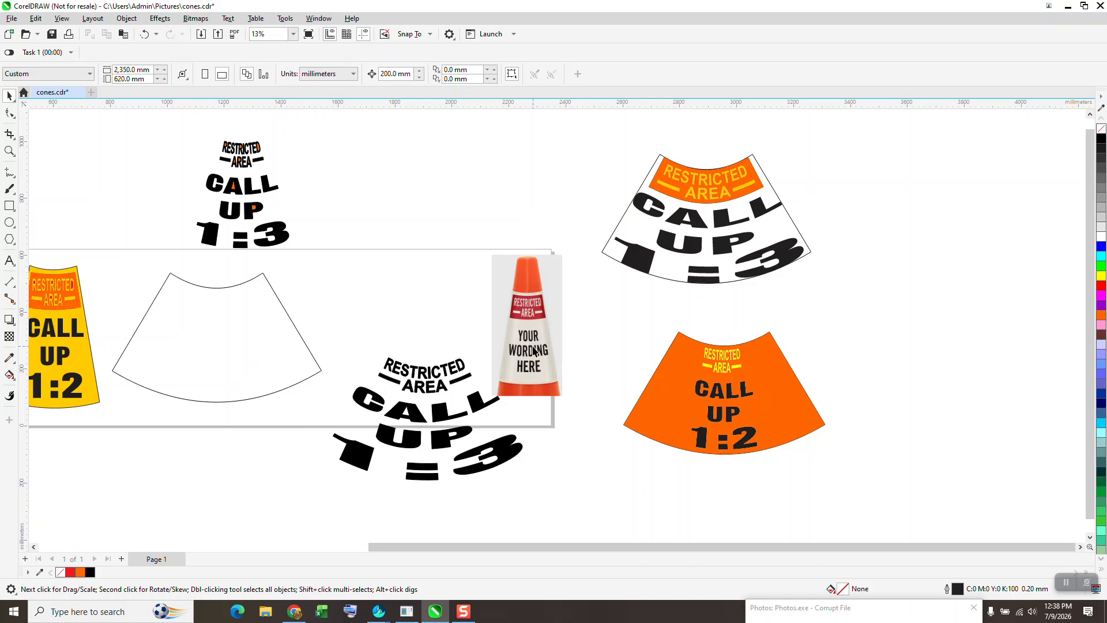
drag(424, 376, 387, 172)
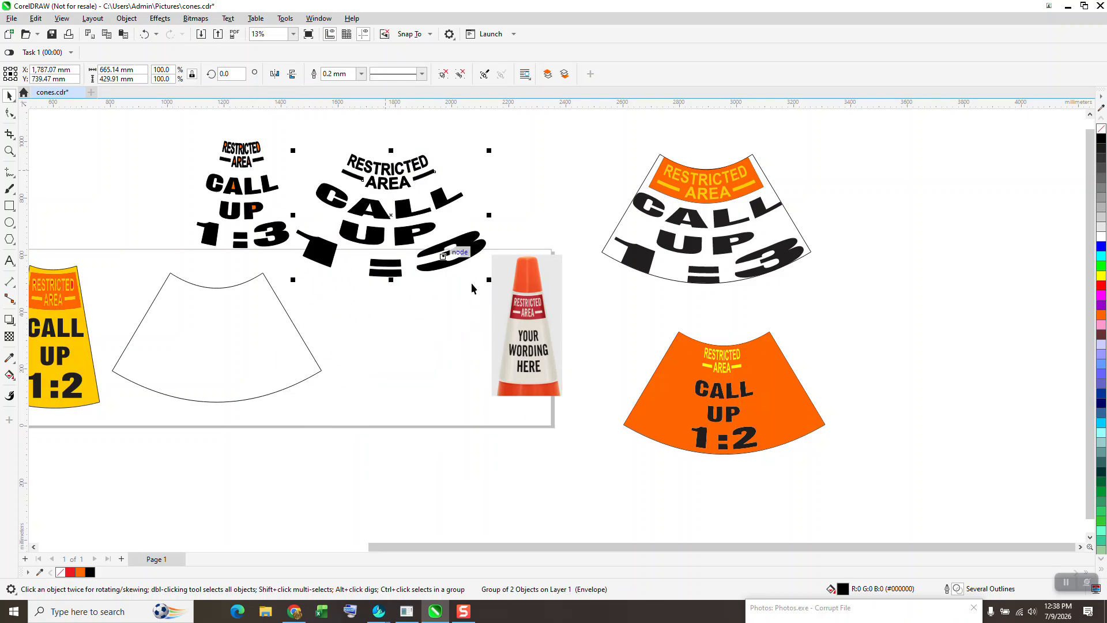
scroll(715, 393, down, 1)
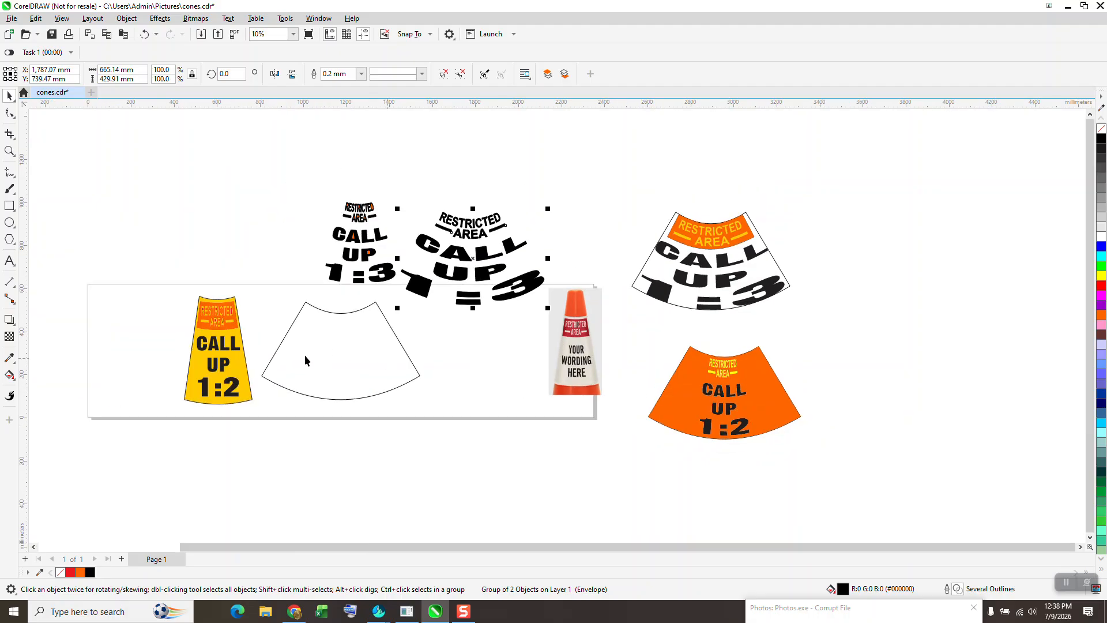
click(236, 332)
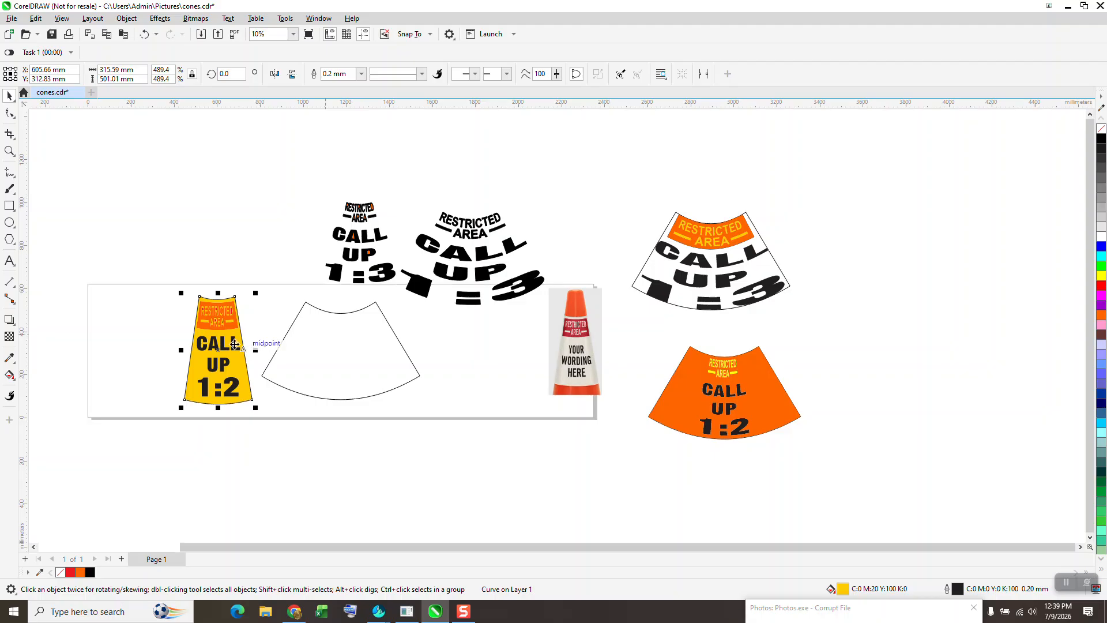
drag(234, 345, 205, 347)
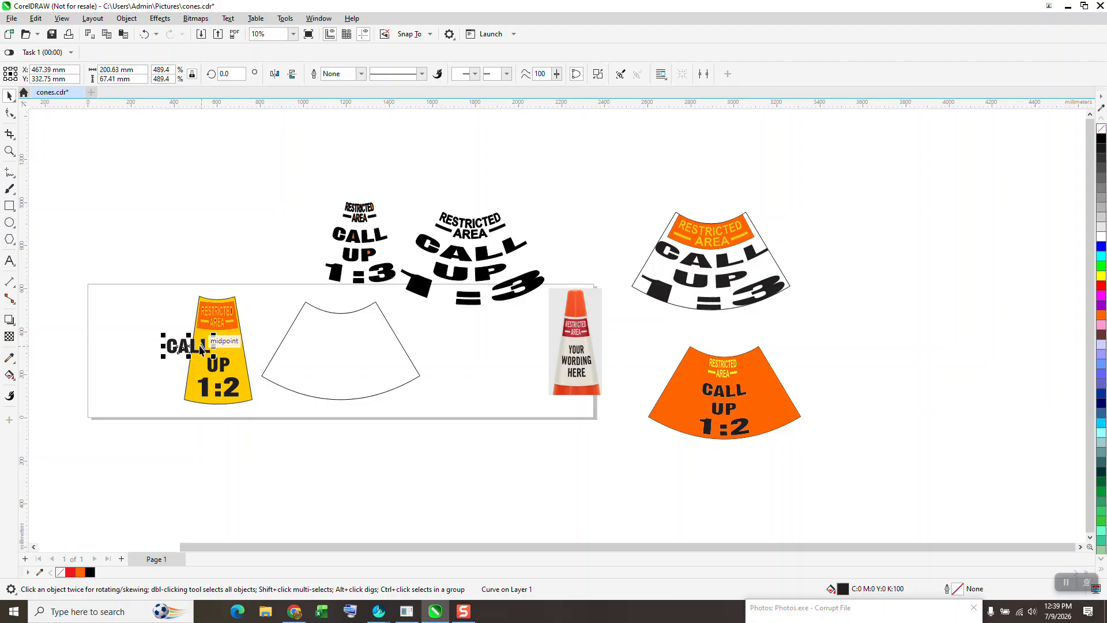
click(145, 34)
Group the yellow 1:2 cone shape together with all its lettering
drag(172, 278, 275, 444)
key(ctrl+g)
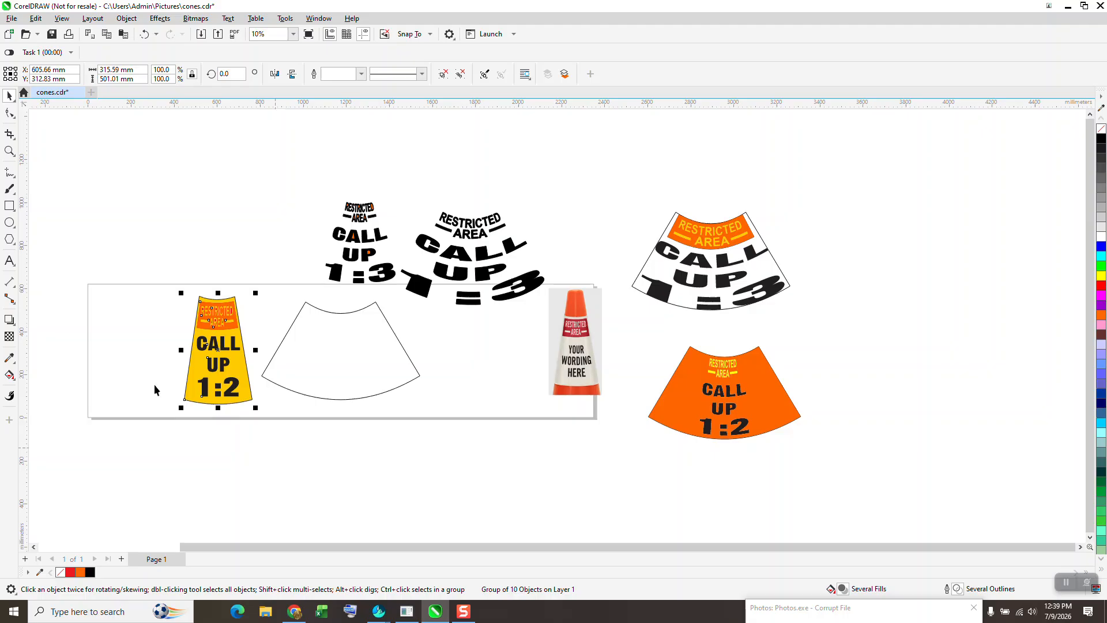
Try to warp the grouped yellow cone design with an envelope created from the blank cone template
click(10, 321)
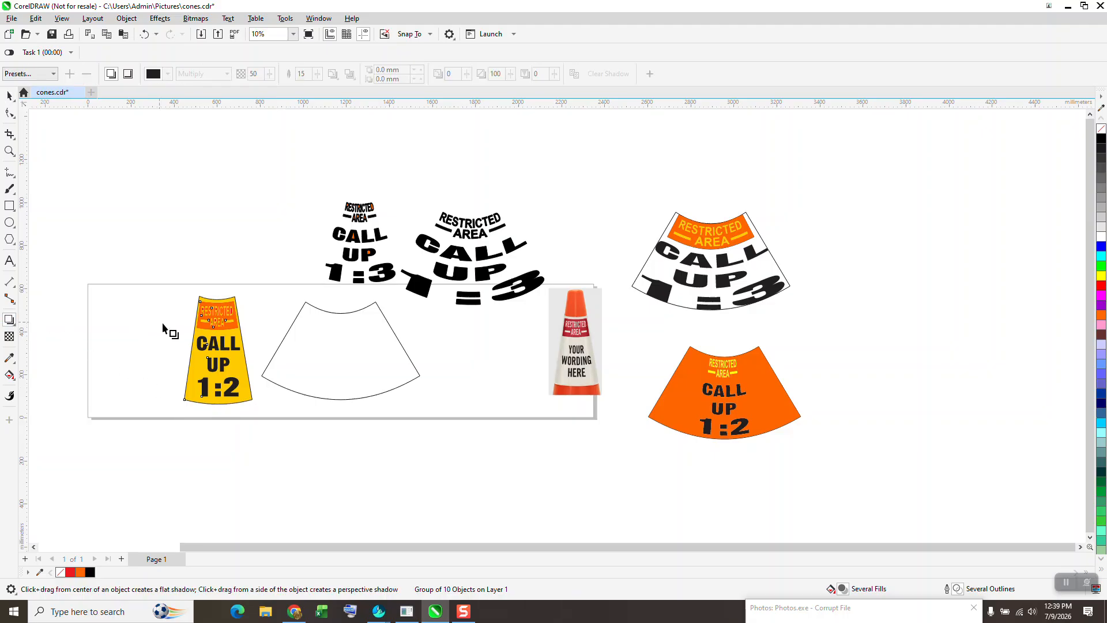
click(13, 324)
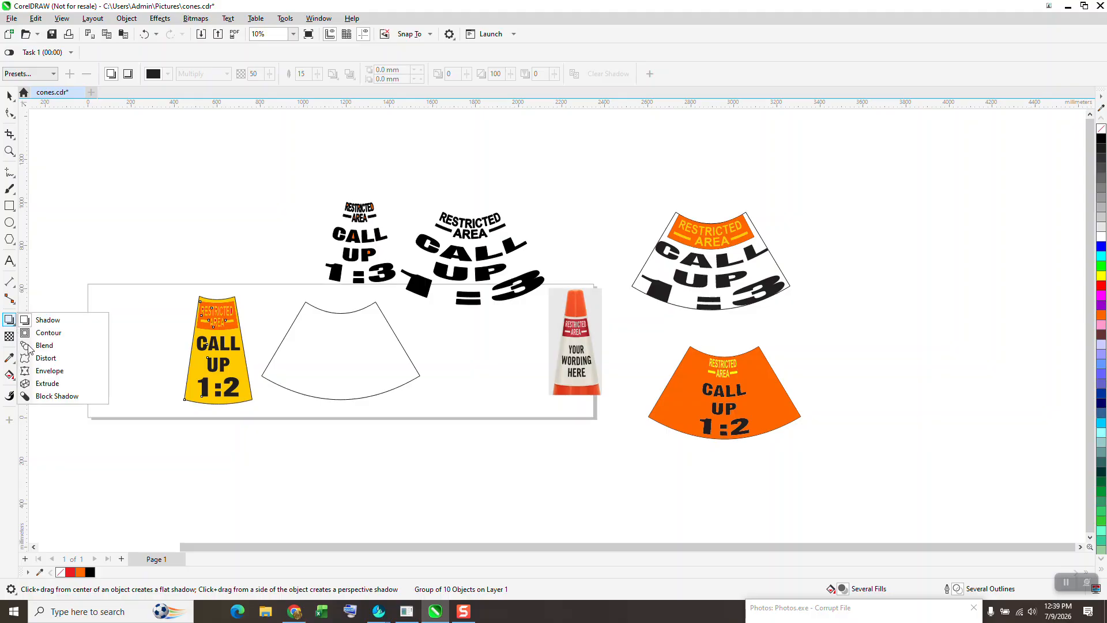
click(12, 325)
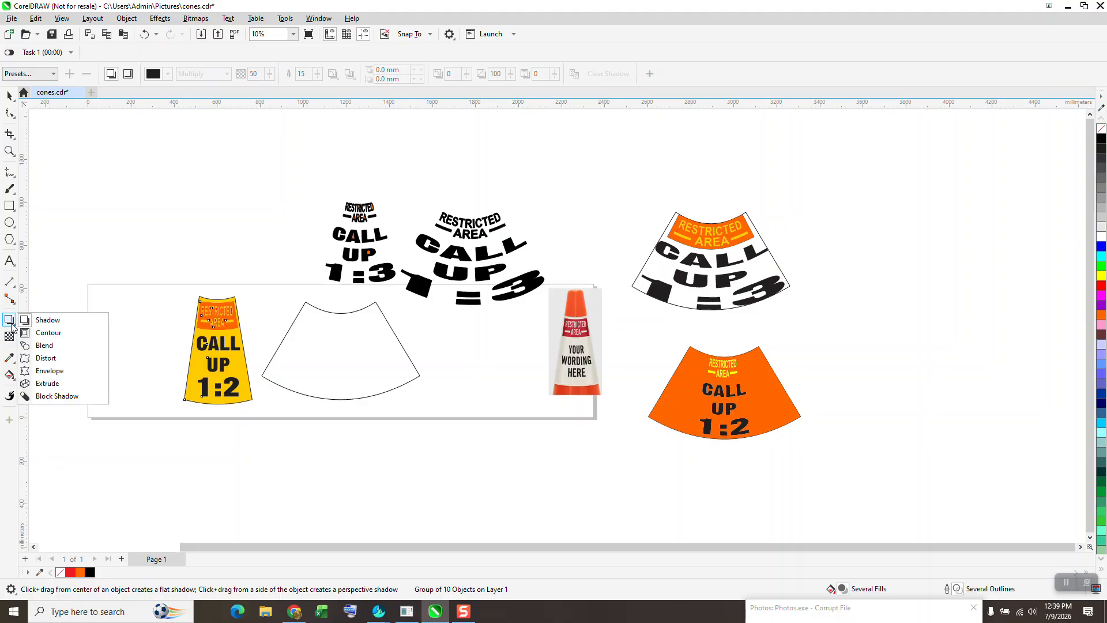
click(49, 371)
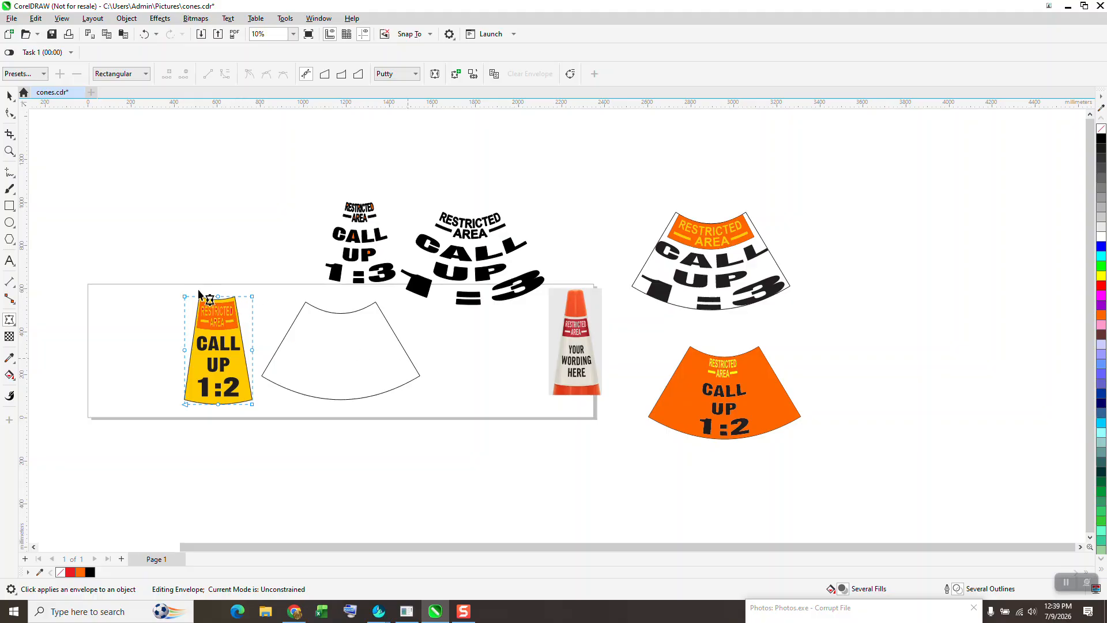
click(160, 18)
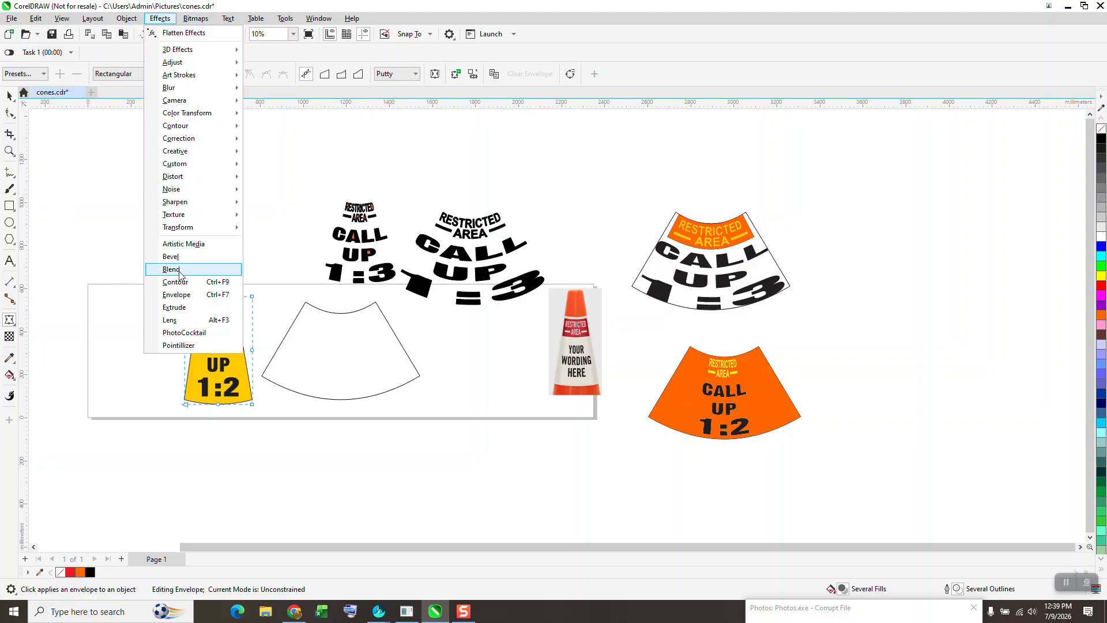
click(176, 294)
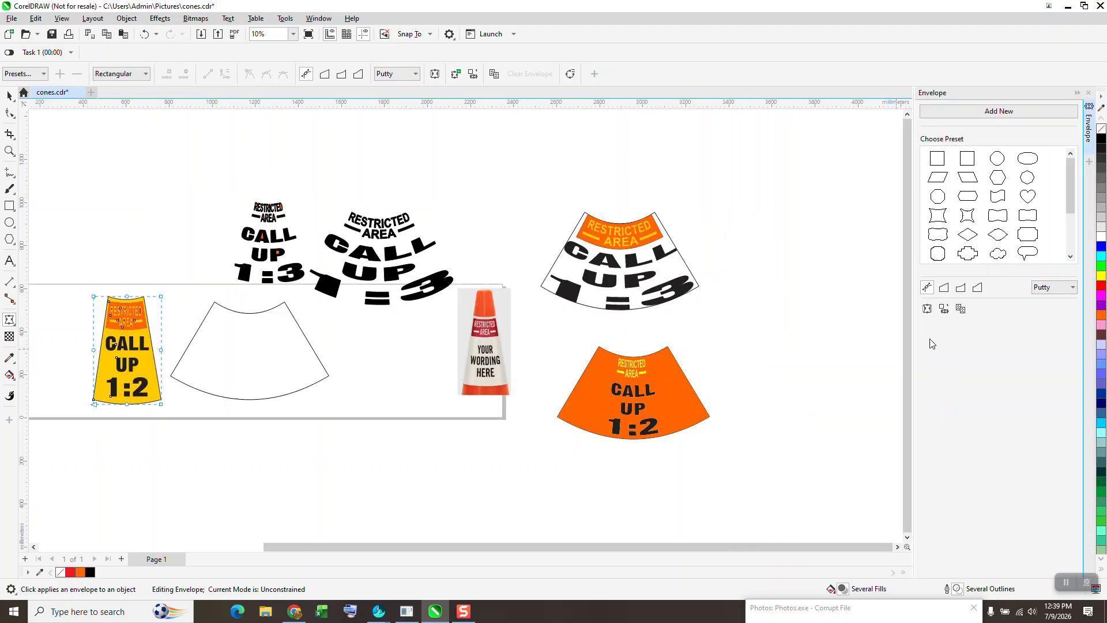
click(251, 349)
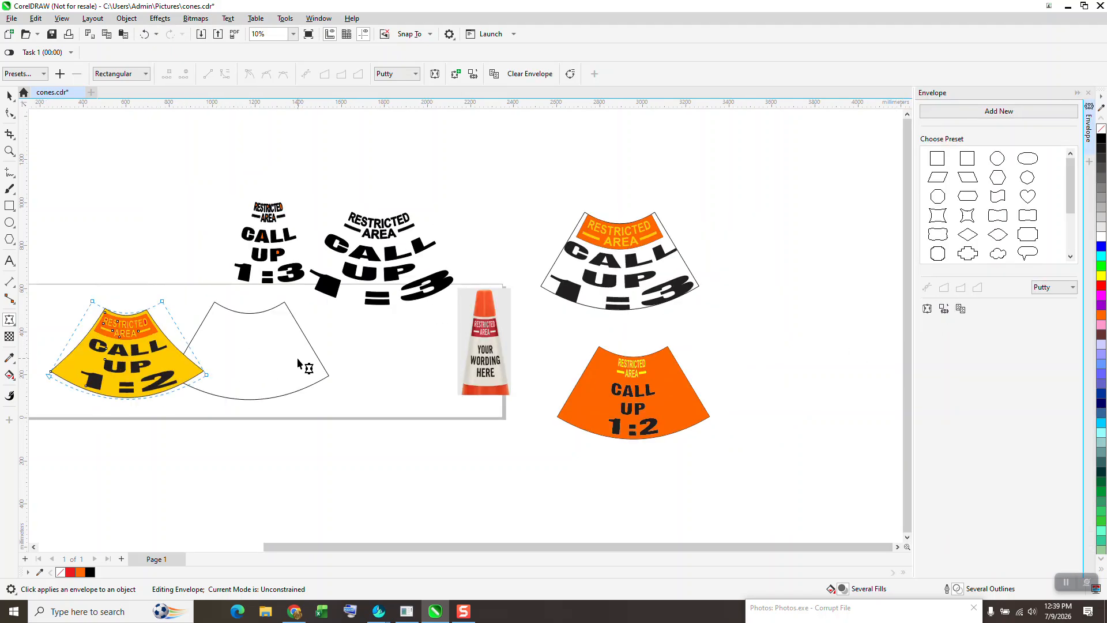
click(10, 96)
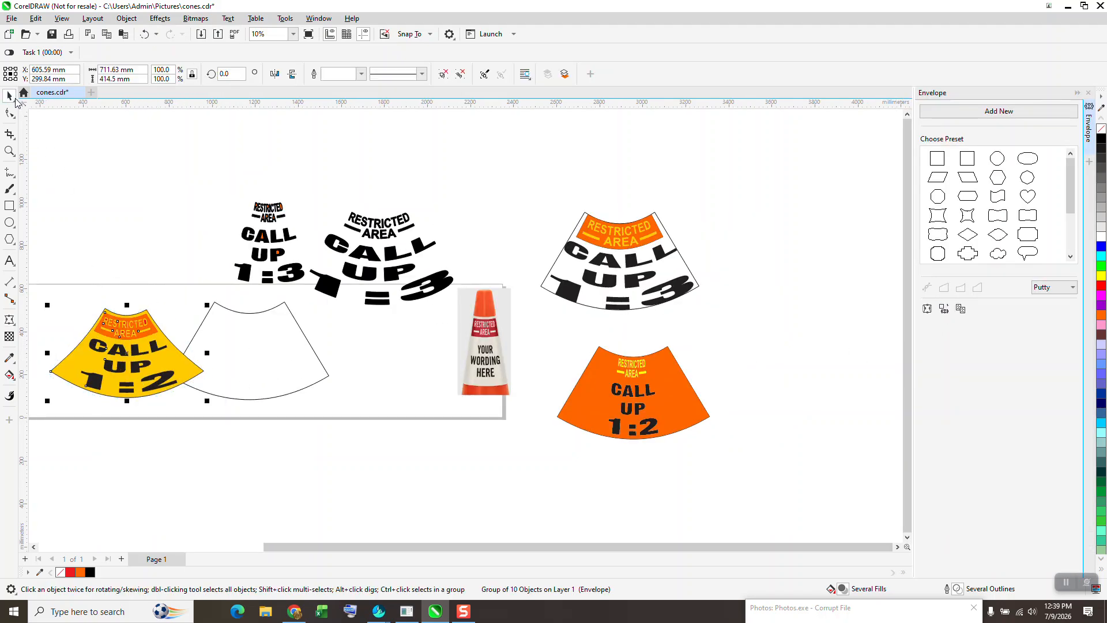
click(145, 36)
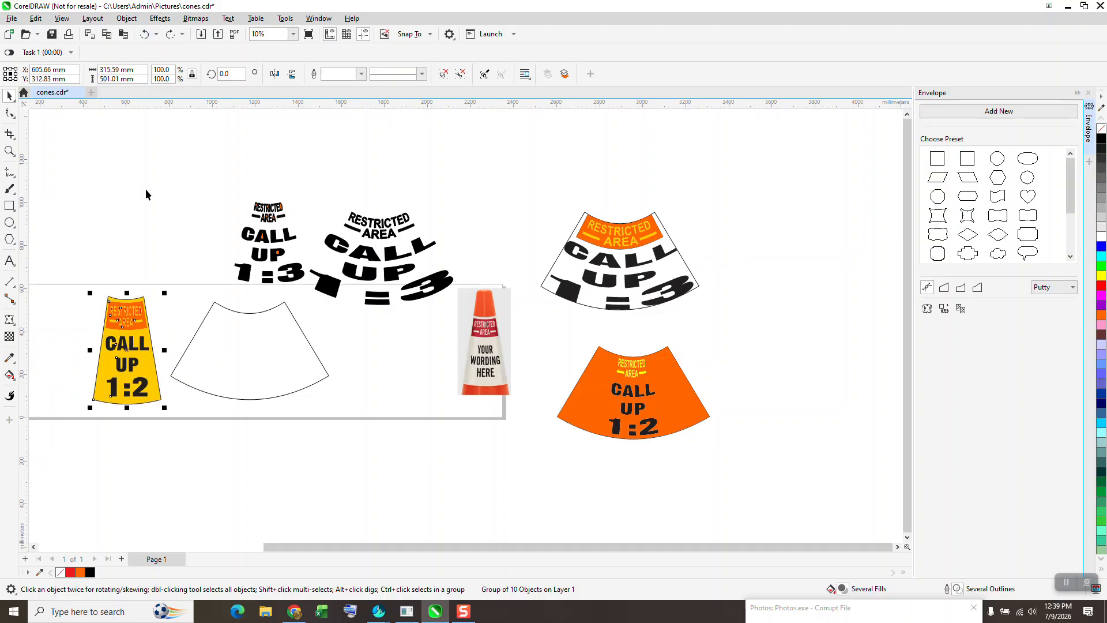
Break the blank cone template's curve apart and delete the small leftover pieces inside its outline
click(259, 315)
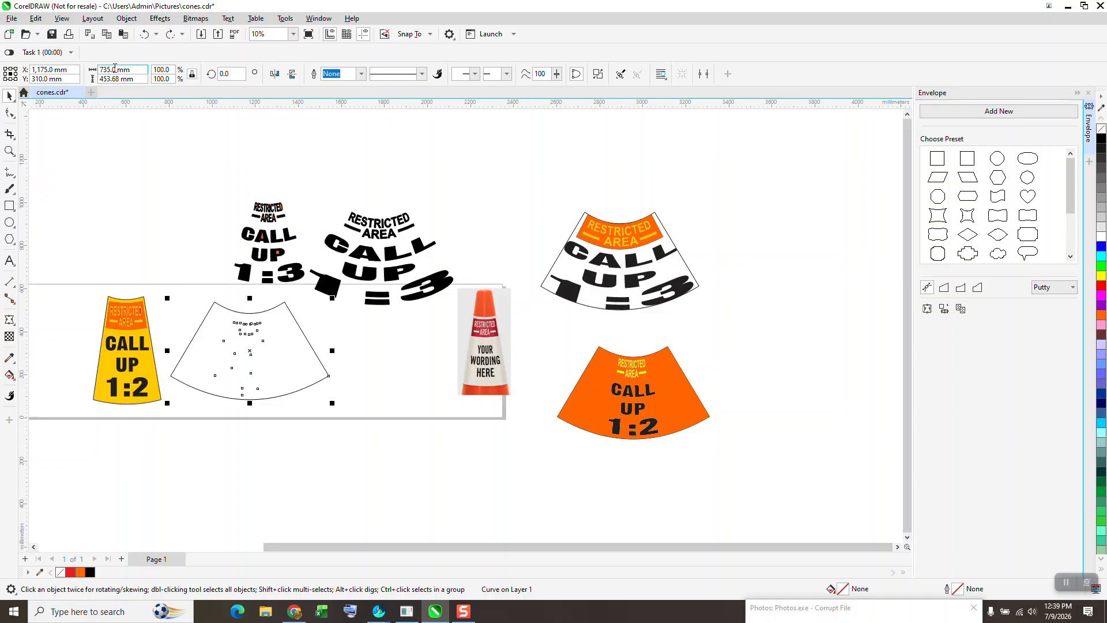
click(127, 19)
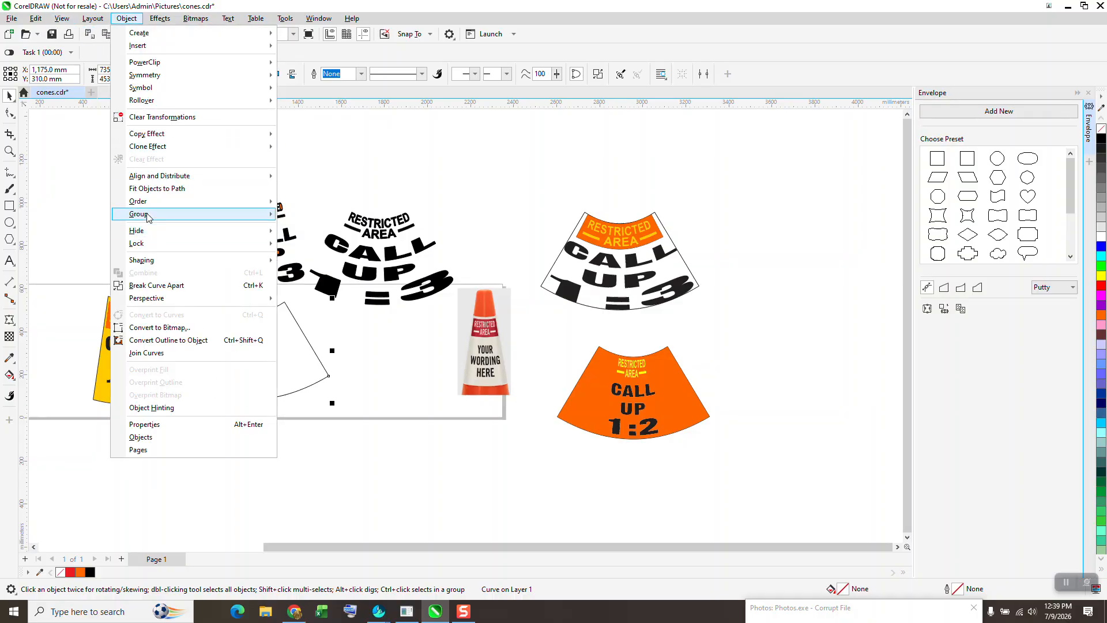
mouse_move(148, 217)
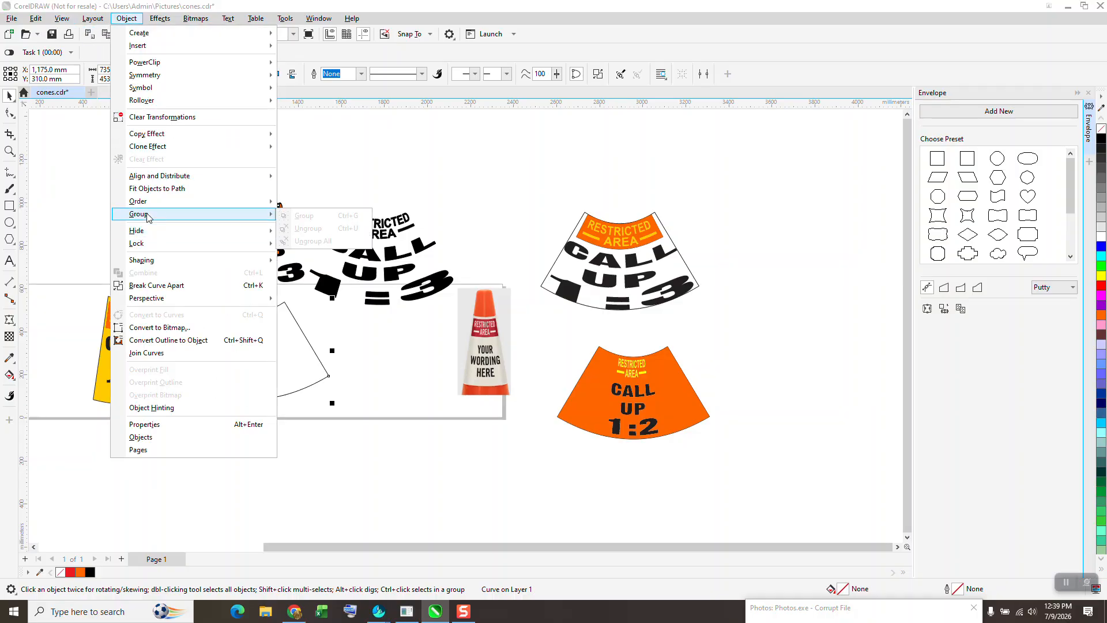
click(175, 286)
drag(201, 286, 300, 410)
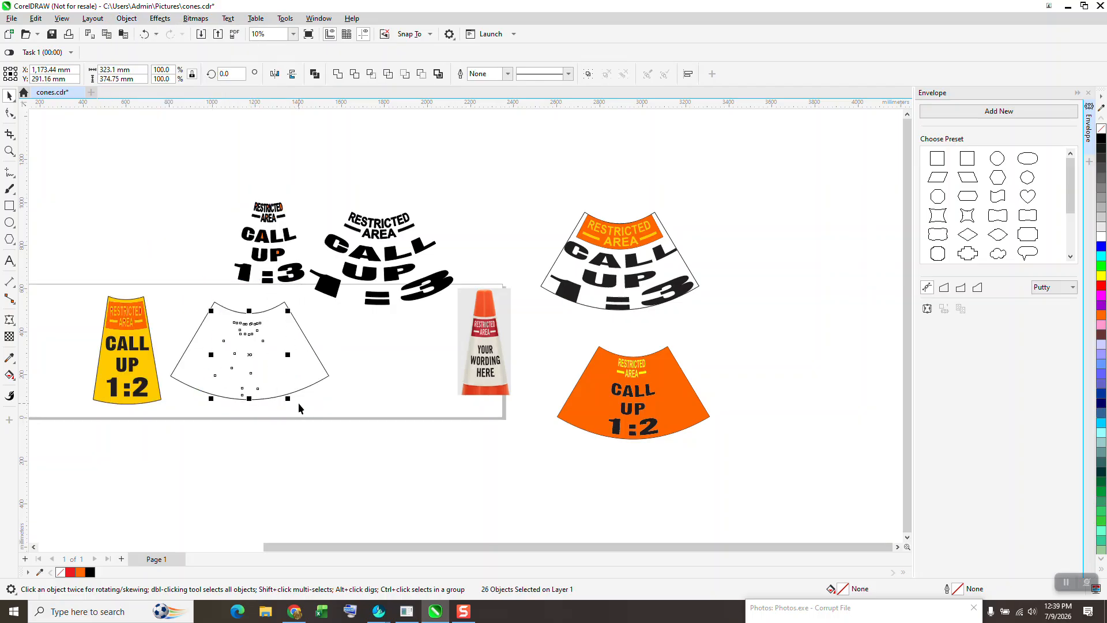
key(Delete)
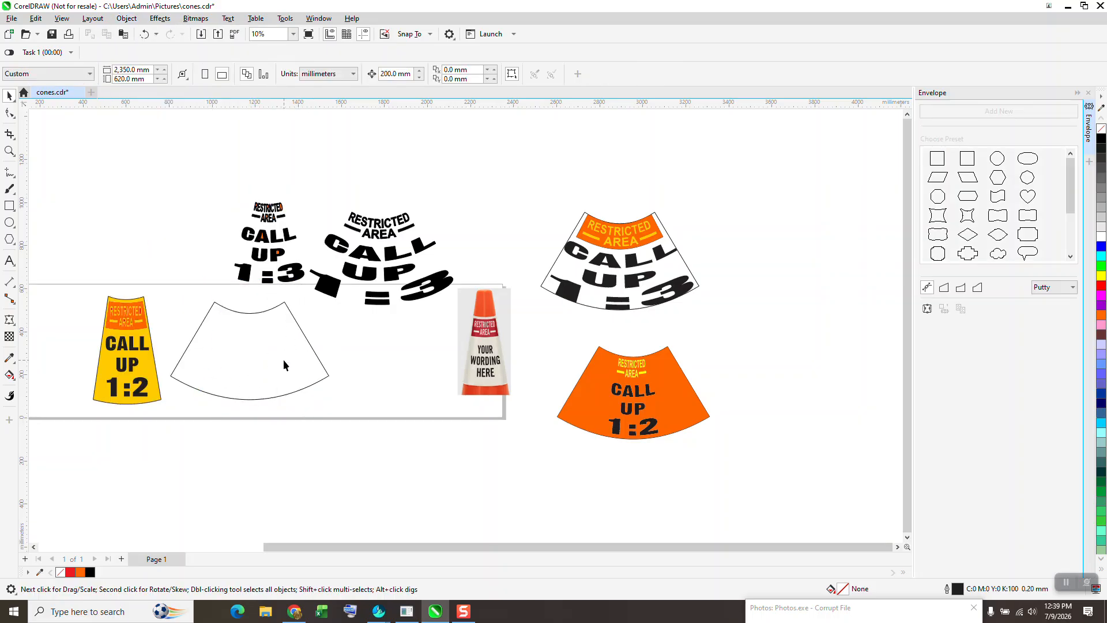
Delete the two black 1:3 lettering groups above the blank cone template
click(283, 358)
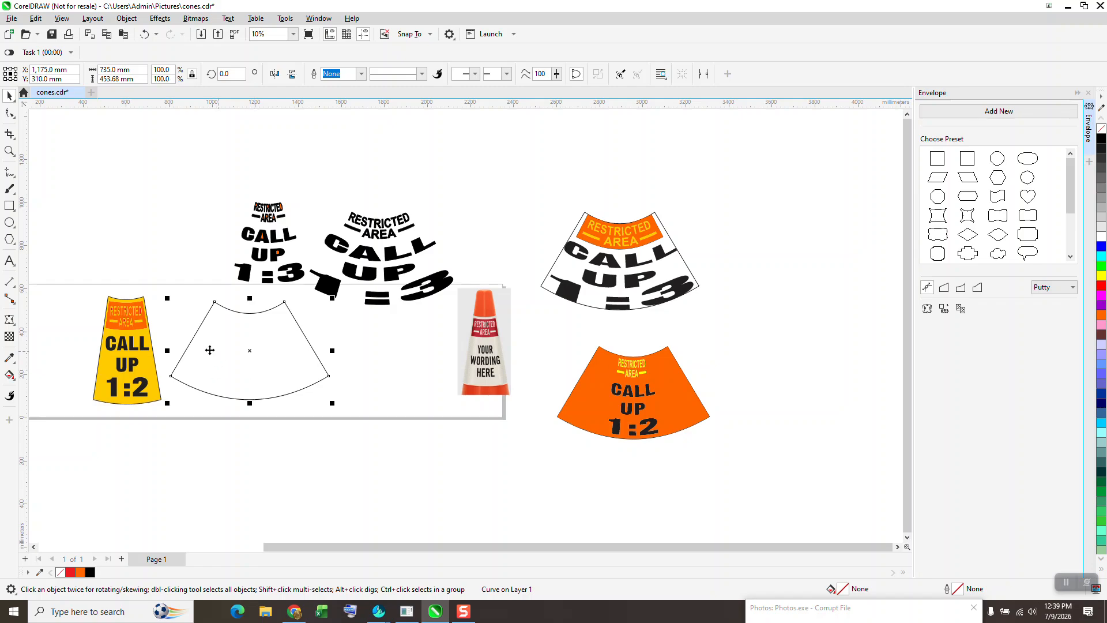
drag(228, 184, 452, 313)
key(Delete)
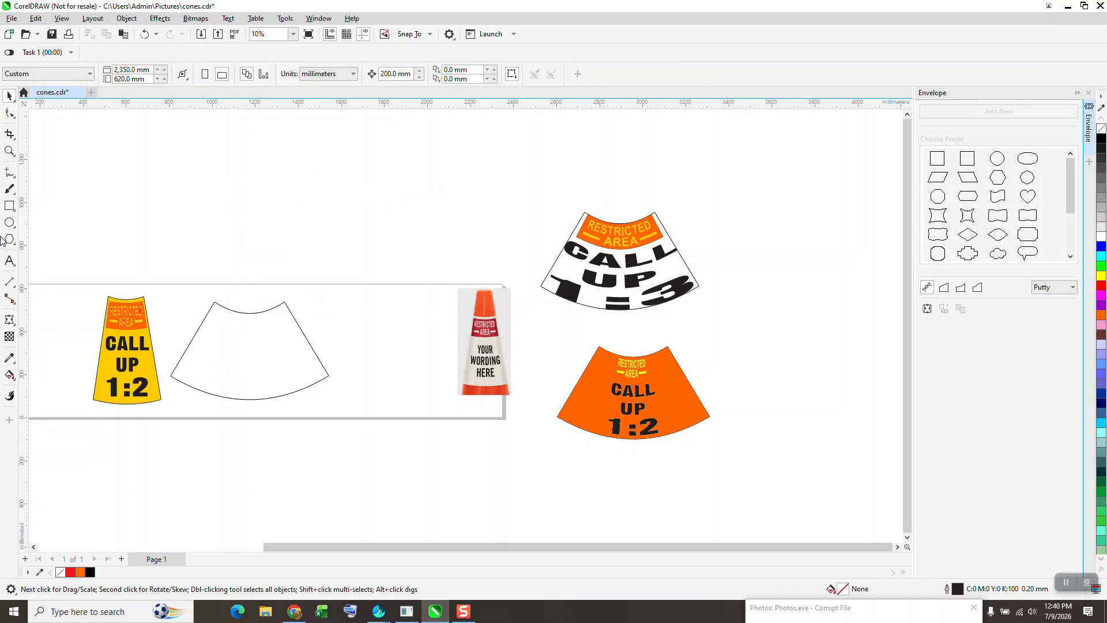
click(9, 172)
drag(218, 304, 173, 376)
key(Escape)
Draw a 400 mm 2-point line along the left slanted edge of the blank cone template
click(11, 175)
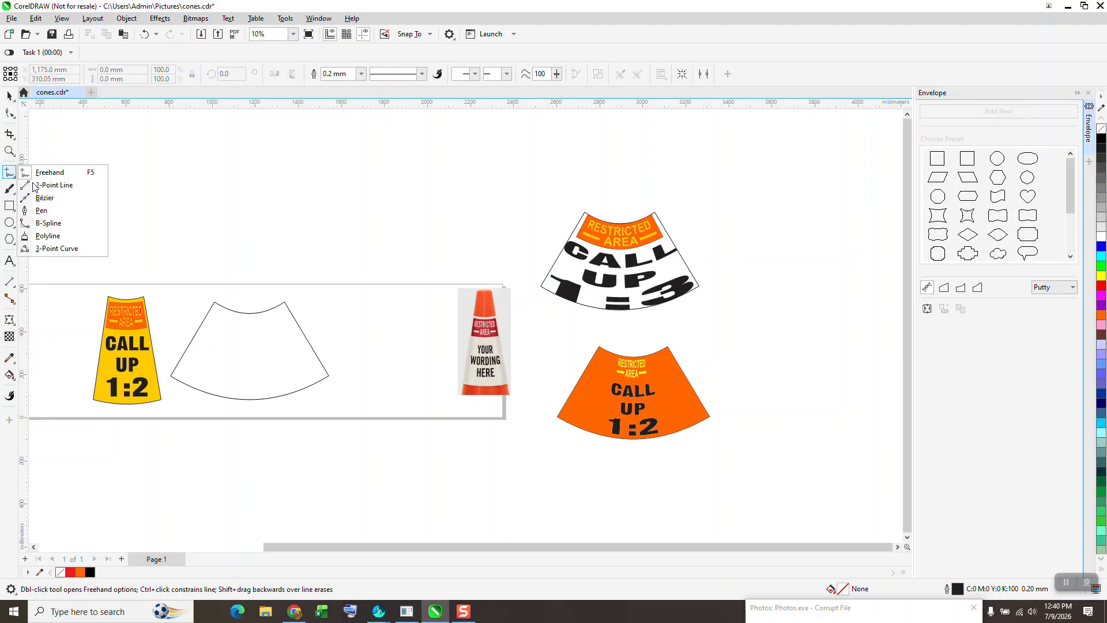
click(40, 185)
drag(215, 302, 171, 376)
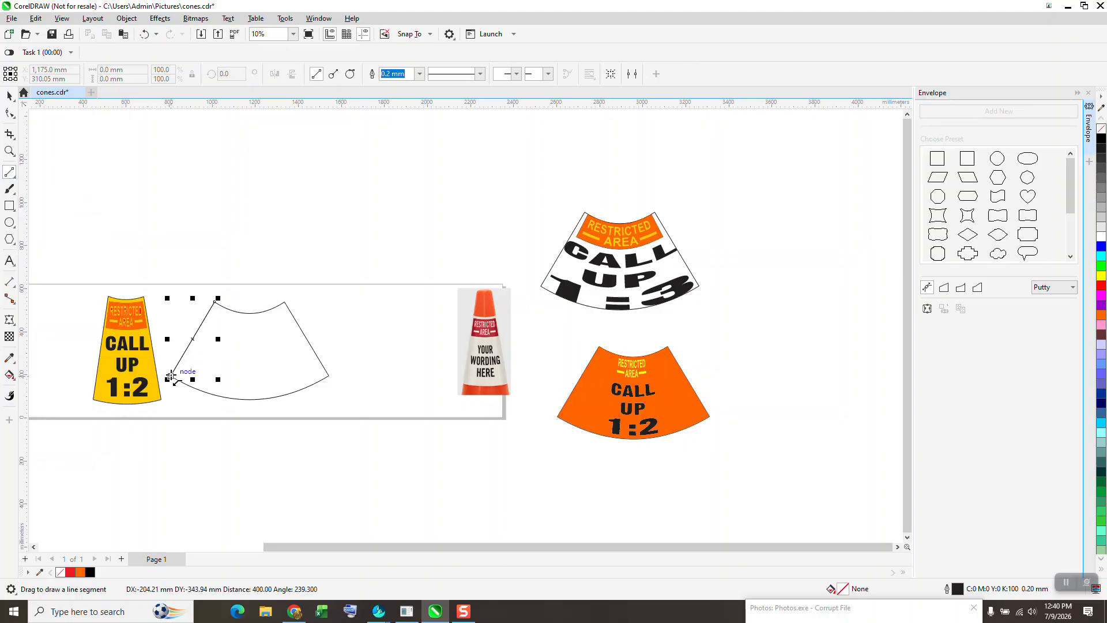
Extend the line upward to about 467 × 786 mm and place a horizontally mirrored copy along the template's right edge
click(7, 97)
drag(226, 281, 282, 188)
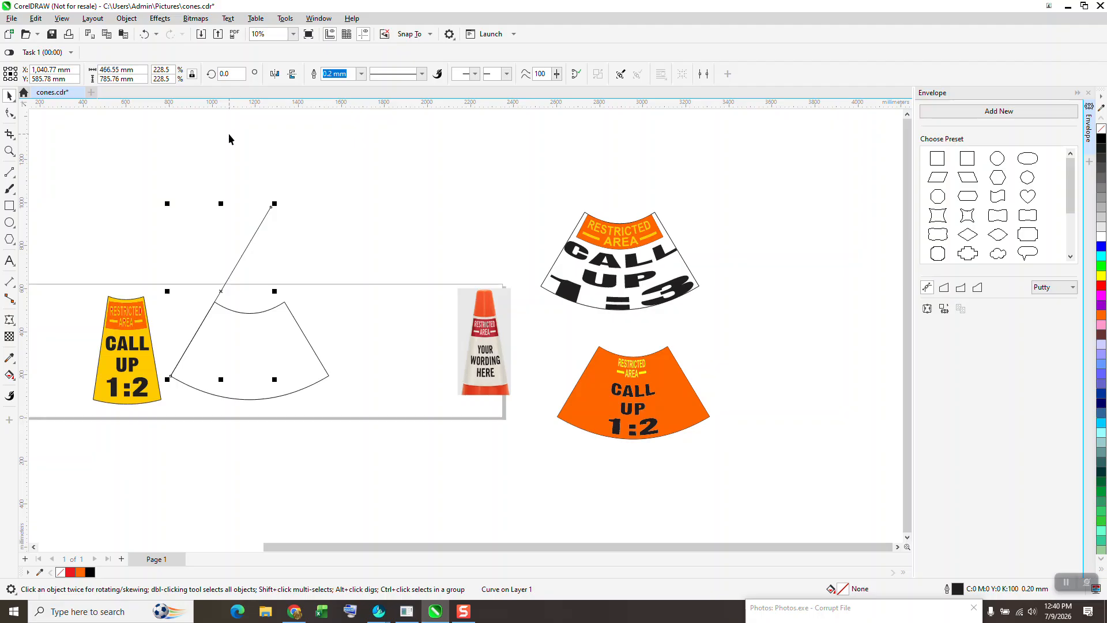
click(274, 74)
drag(271, 376, 327, 376)
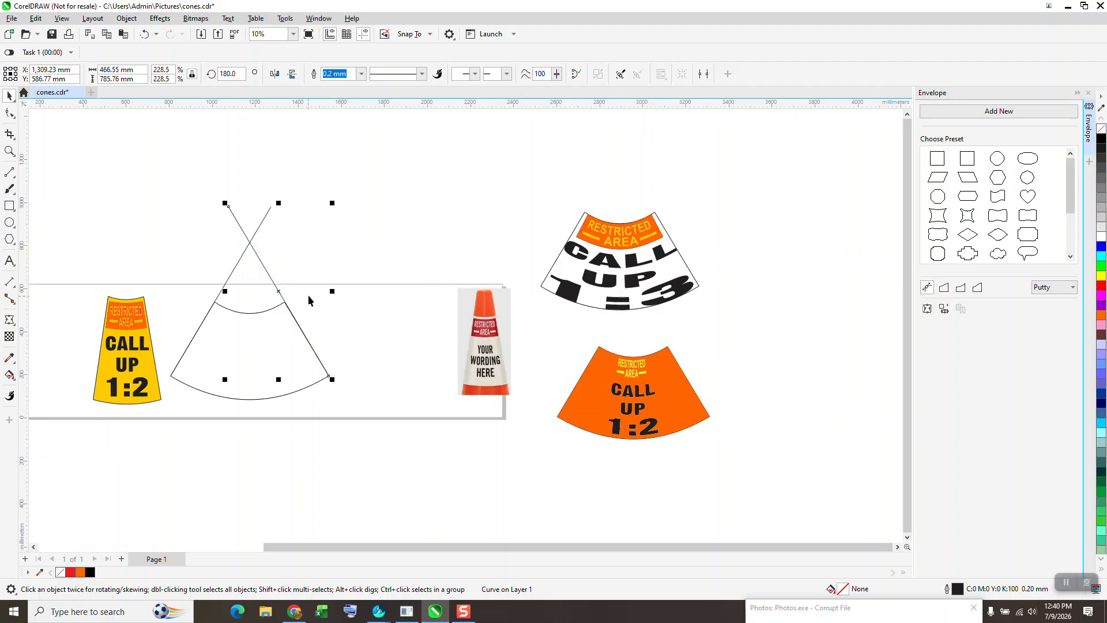
Create a copy of the left line rotated 15° about the intersection of the two extended edge lines
click(263, 222)
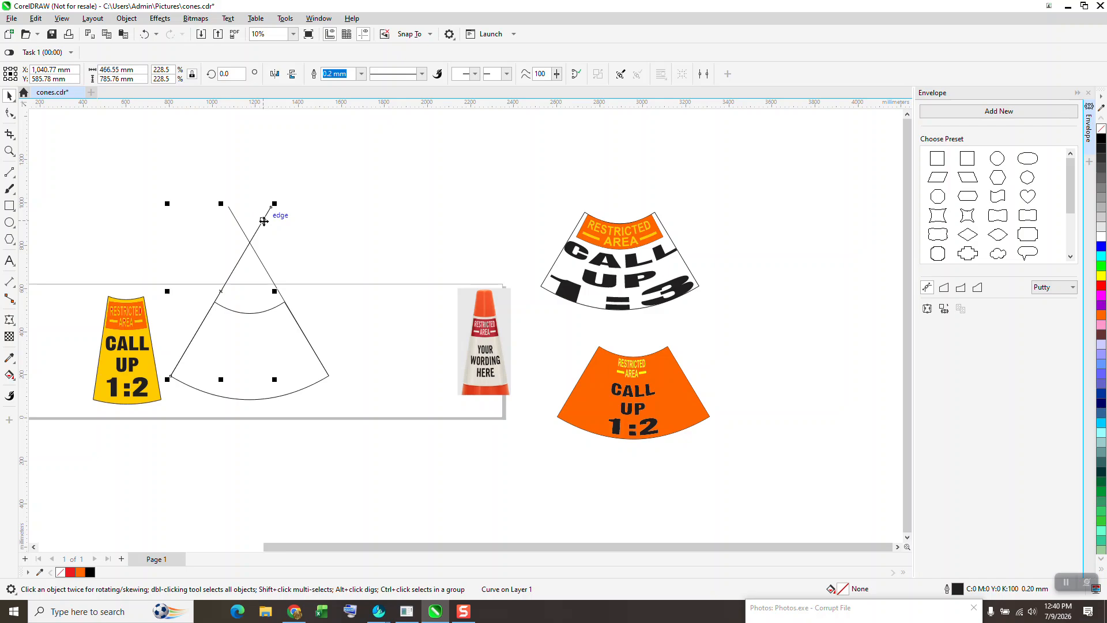
click(261, 226)
drag(220, 295, 250, 243)
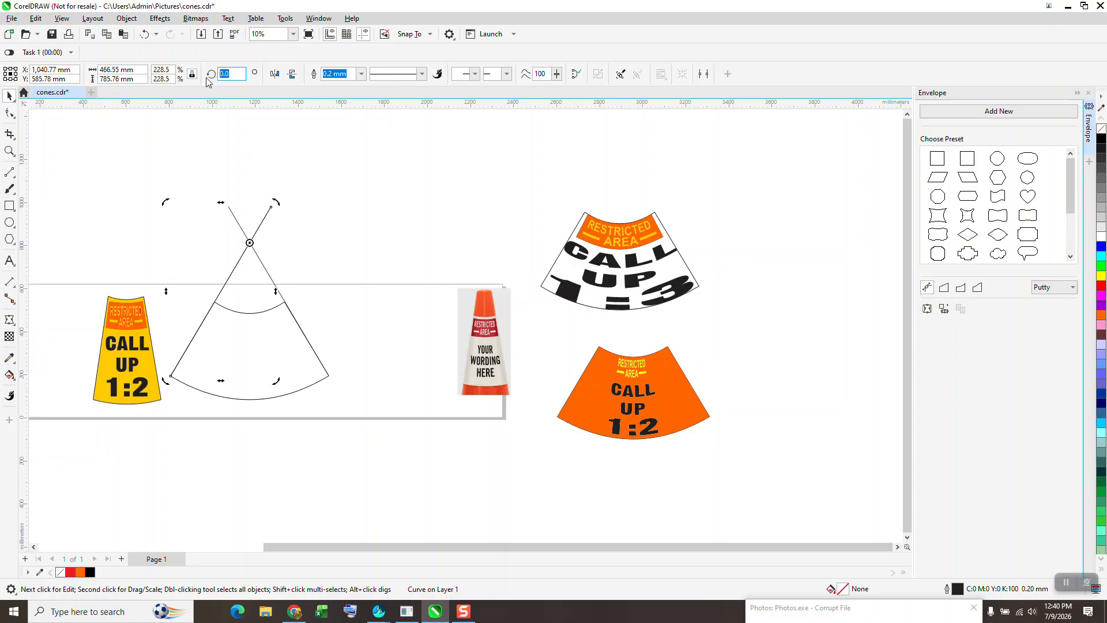
text(15)
key(Return)
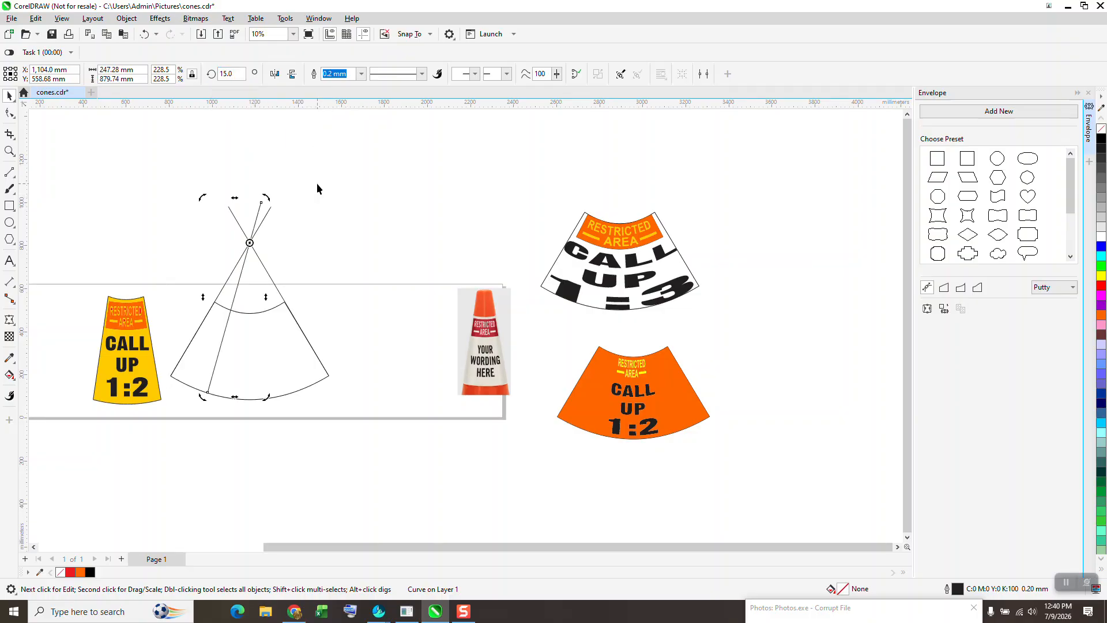
key(ctrl+d)
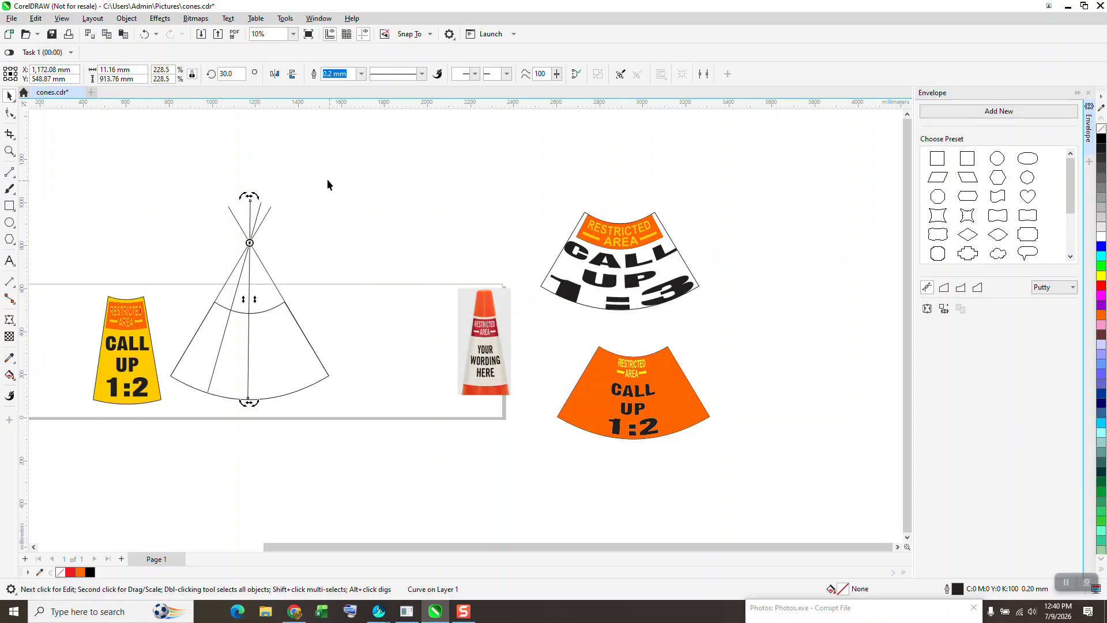
key(Delete)
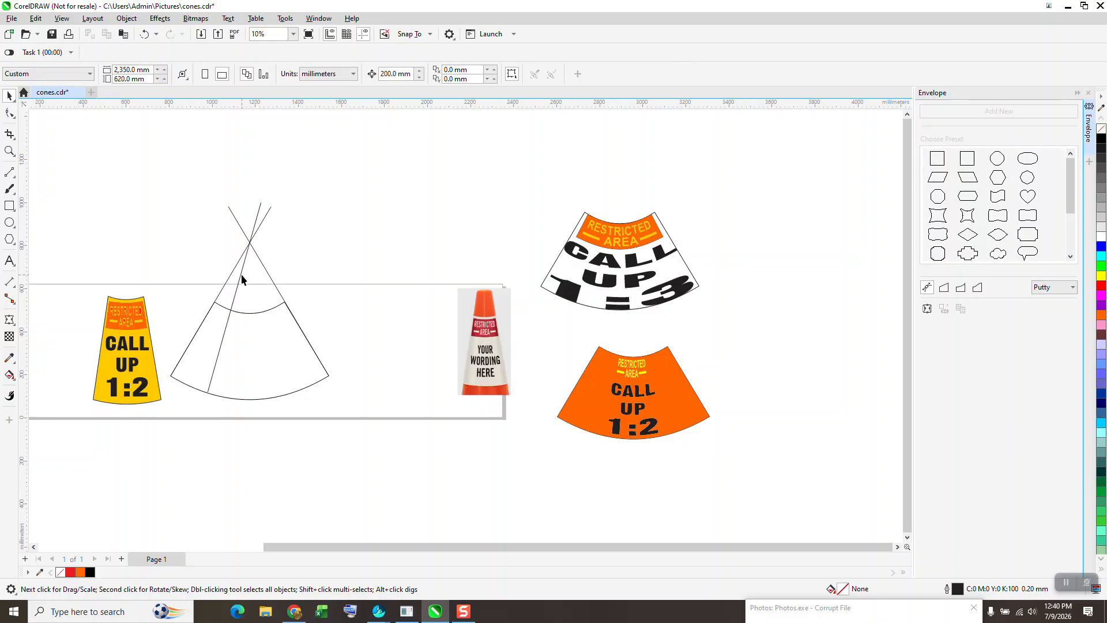
Create a horizontally mirrored copy of the 15° guide line and move it onto the intersection of the extended edge lines
click(246, 254)
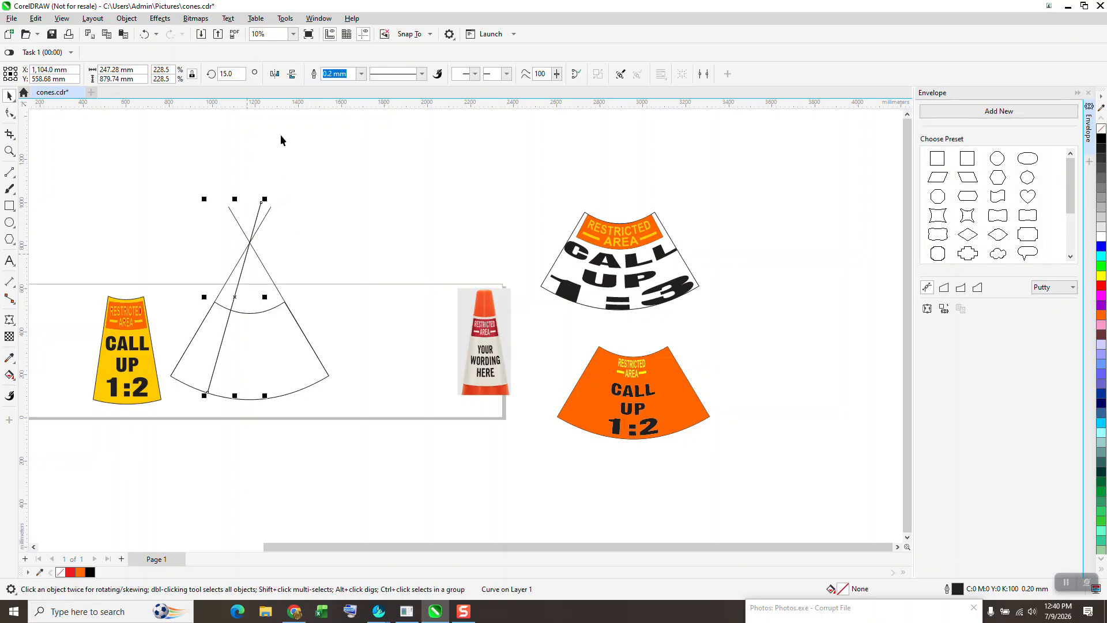
click(276, 75)
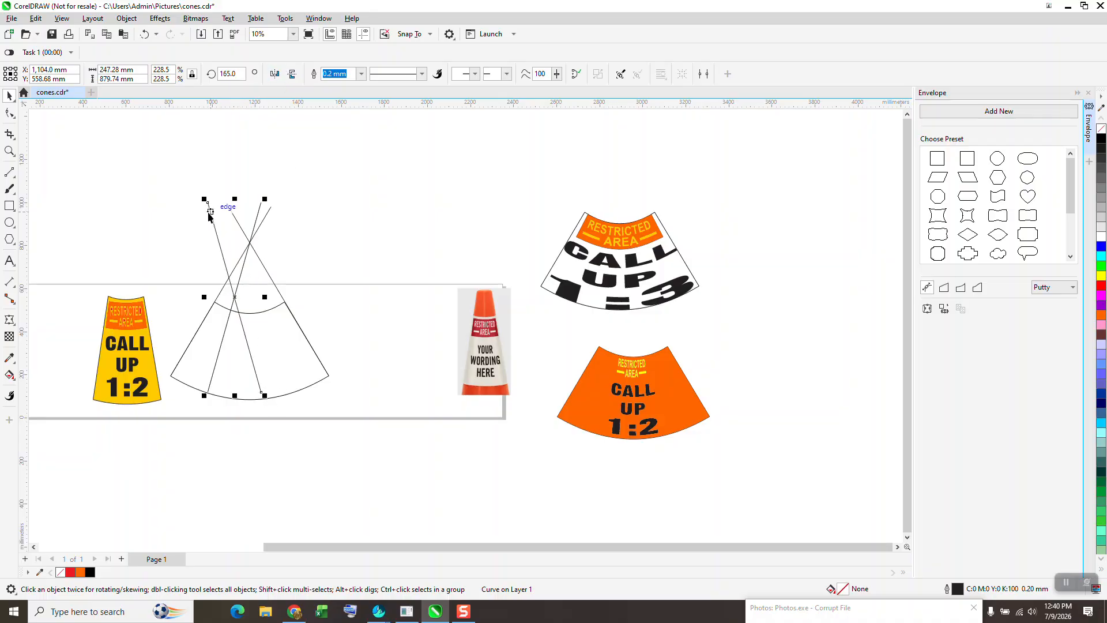
drag(215, 227, 251, 243)
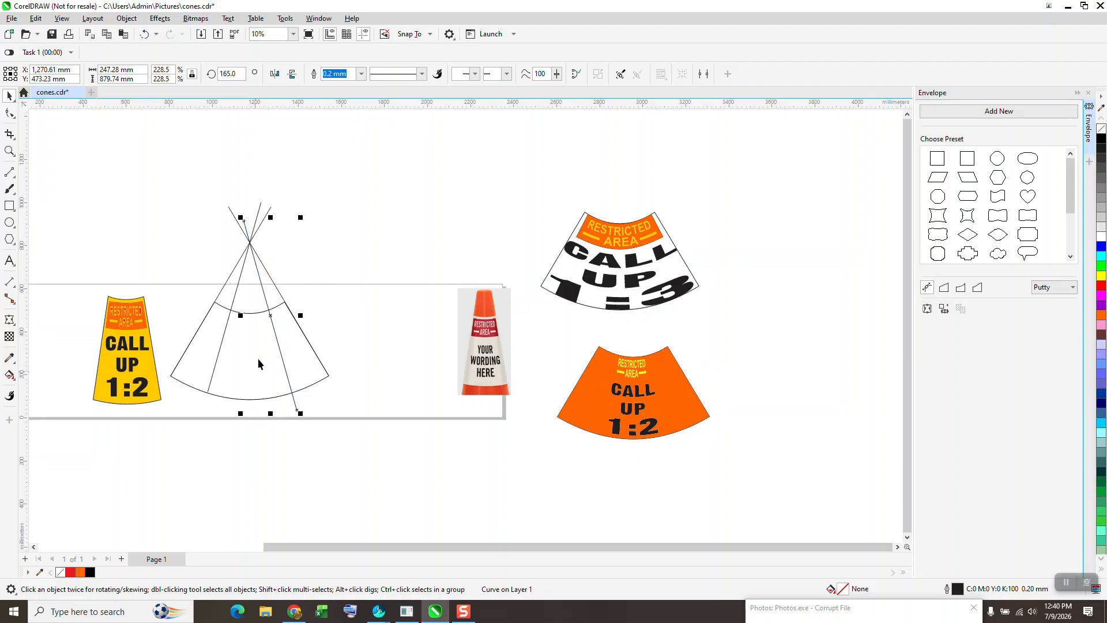
Try to Smart Fill the template's middle section between the two inner guide lines with orange, and undo the fill
click(10, 374)
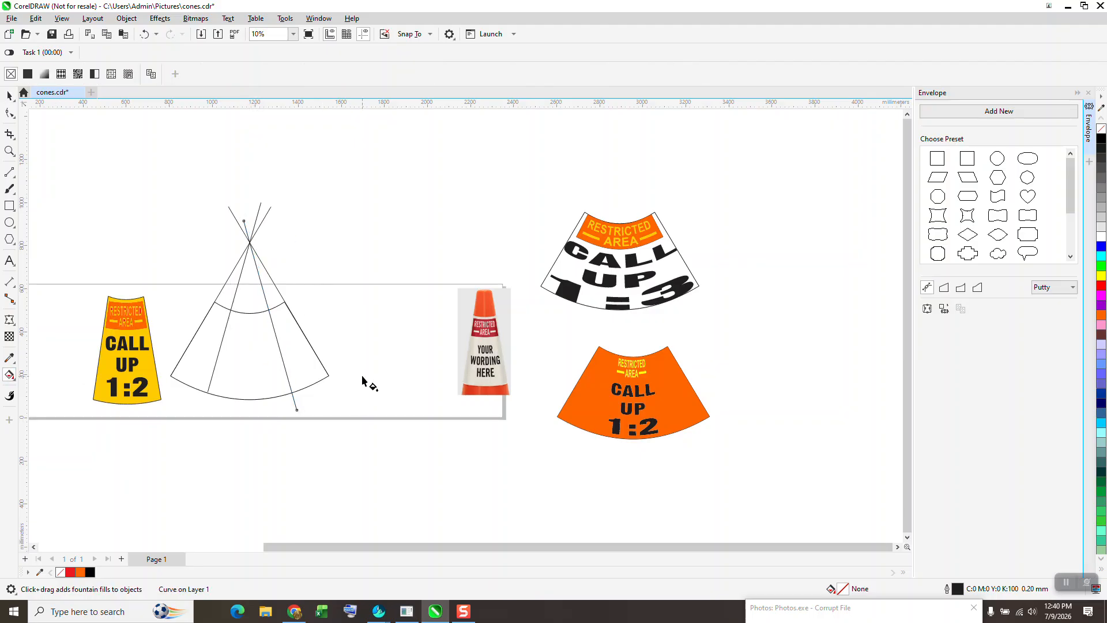
click(11, 375)
click(50, 386)
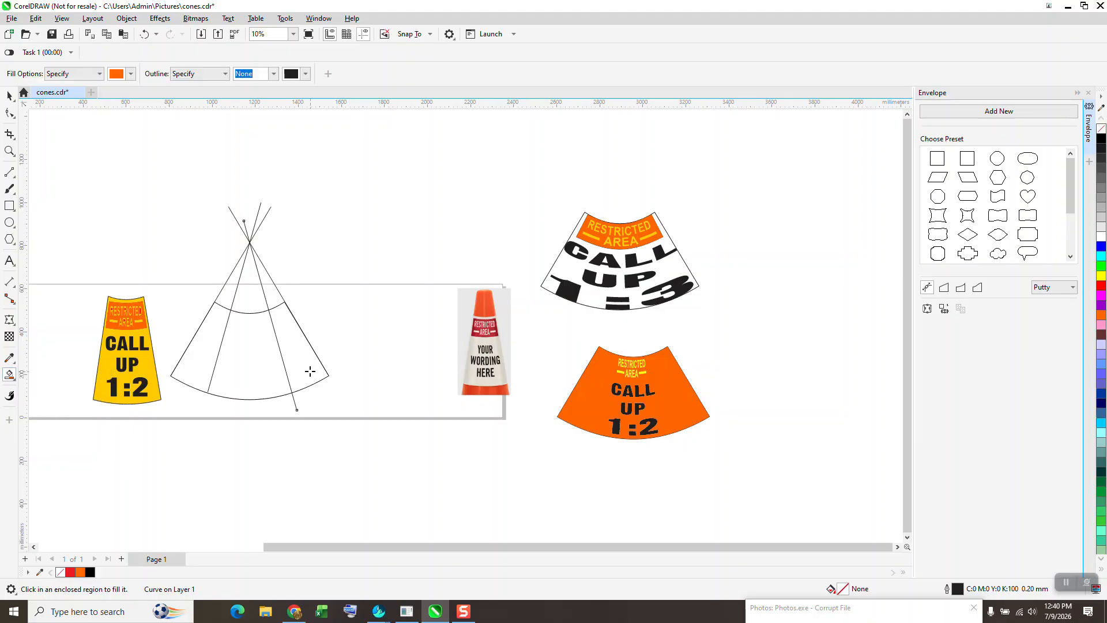
click(250, 370)
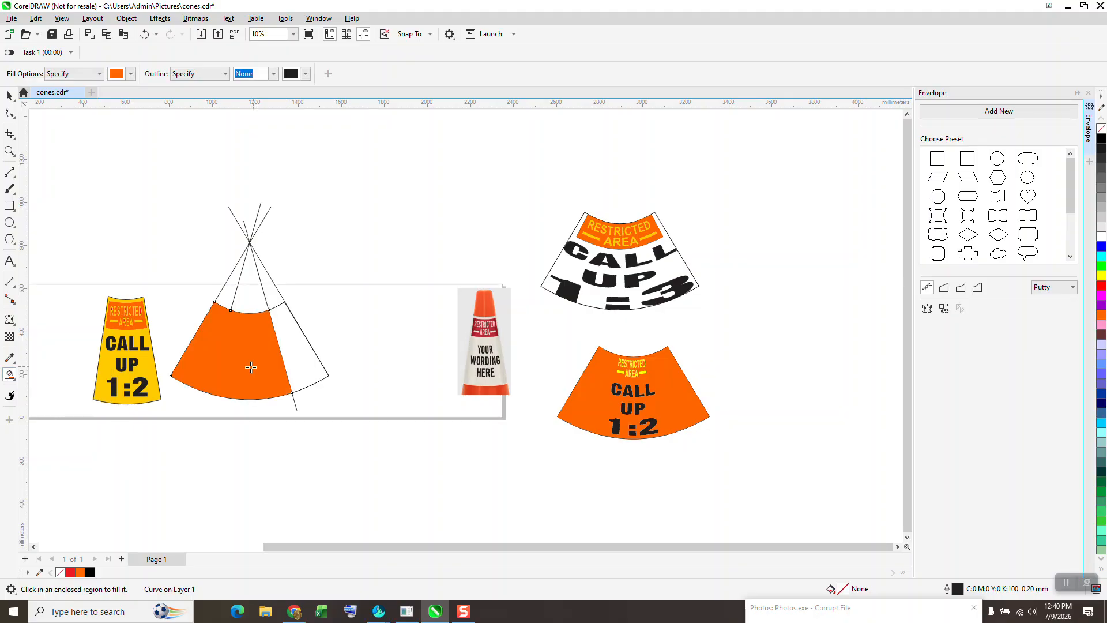
click(144, 35)
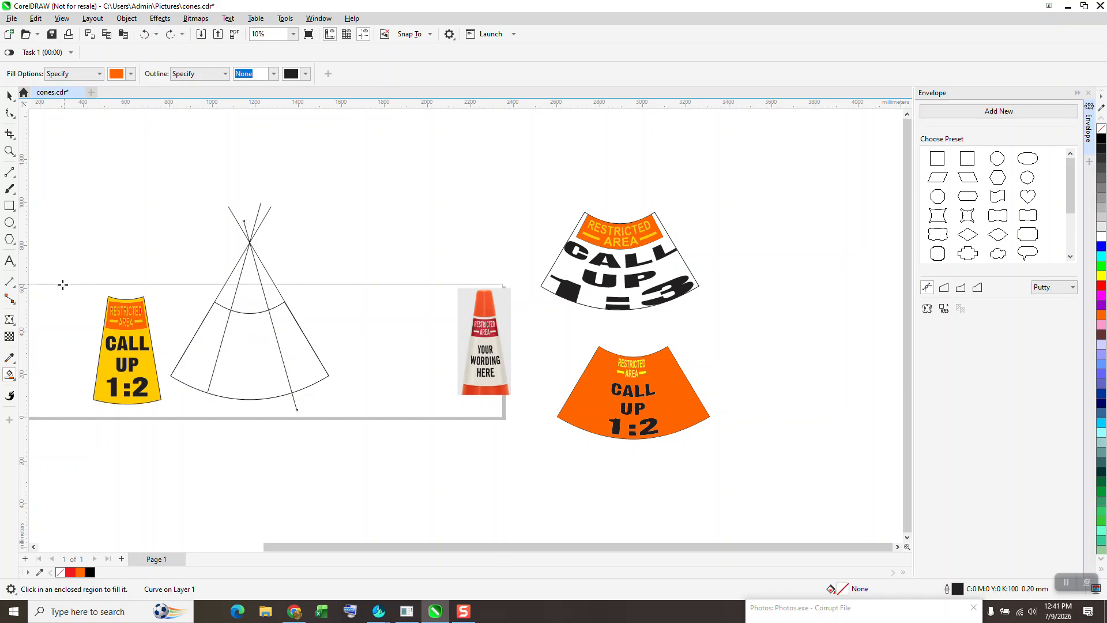
Extend the left inner guide line past the bottom arc to about 270 × 959 mm and Smart Fill the middle section with orange
click(10, 97)
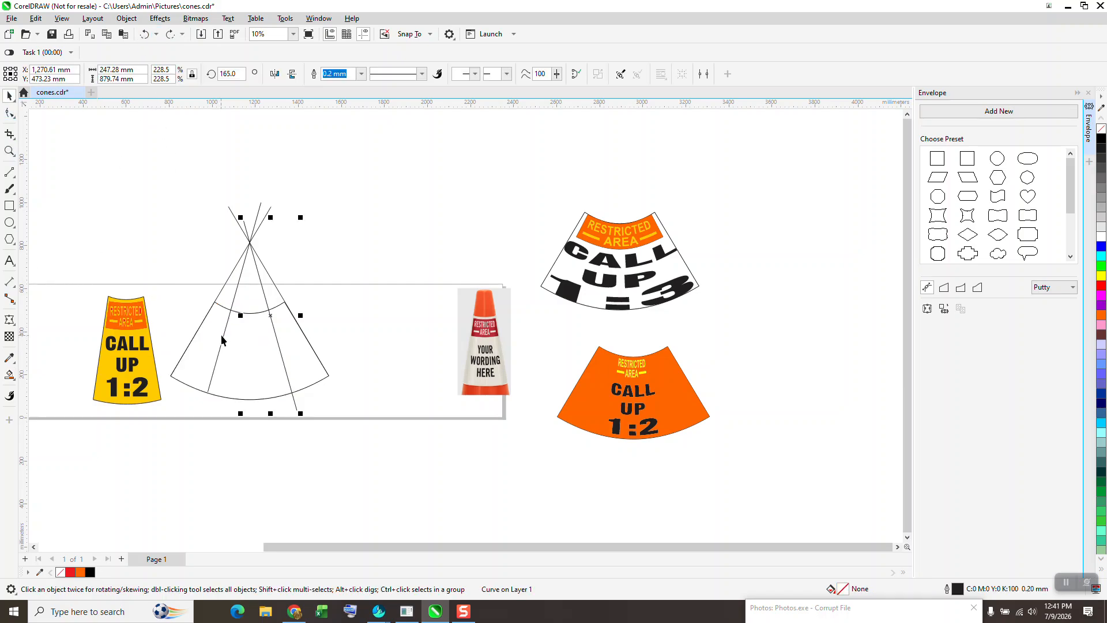
double_click(222, 339)
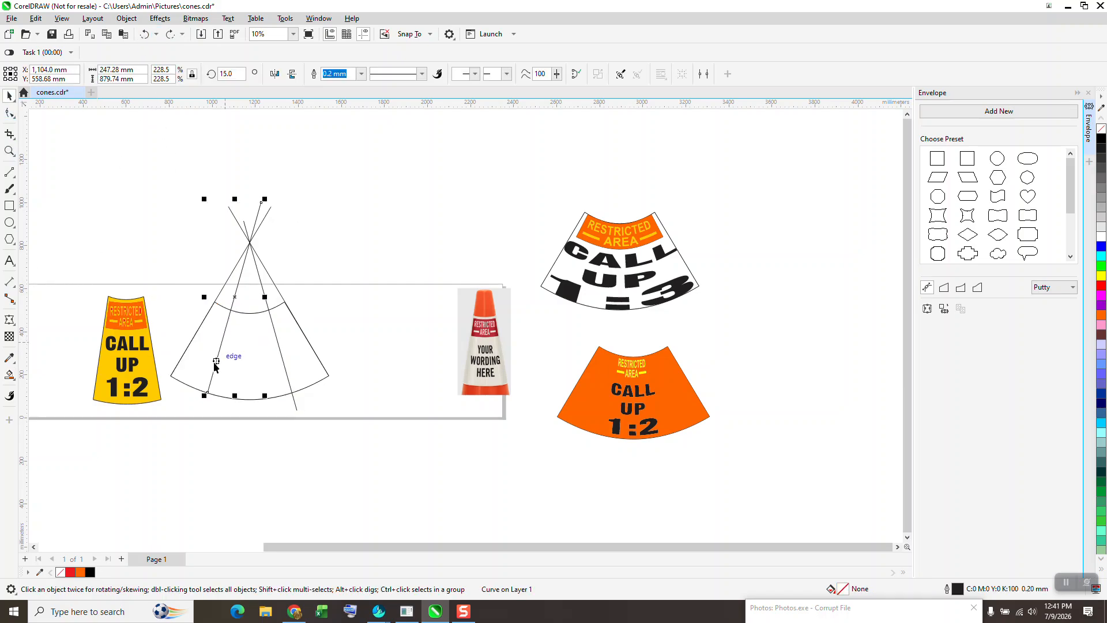
click(205, 391)
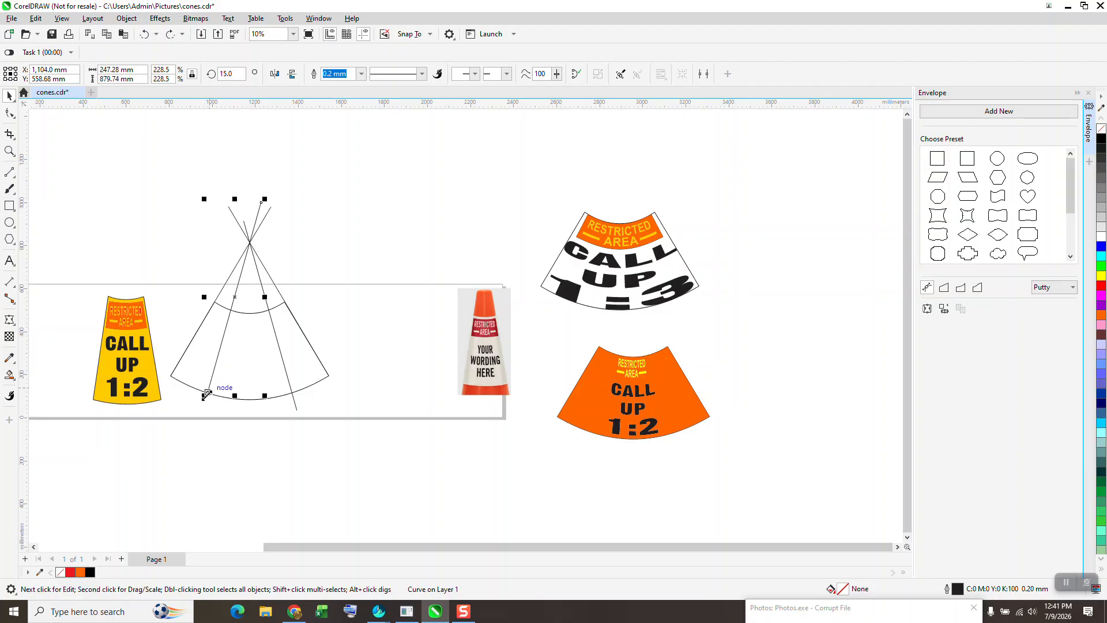
drag(200, 395, 199, 412)
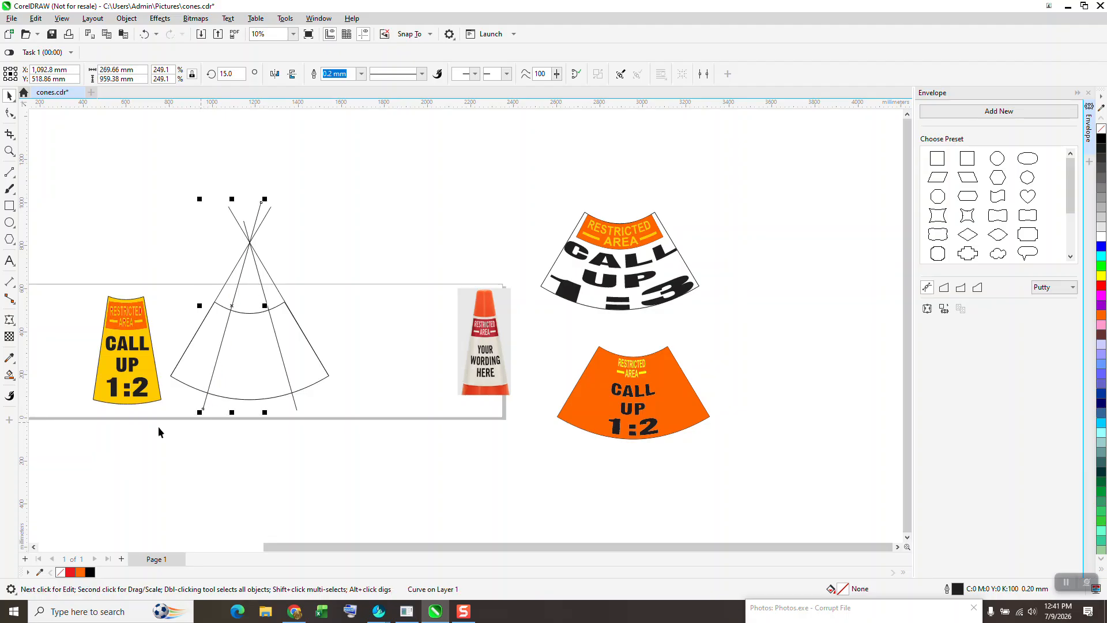
click(10, 374)
click(252, 351)
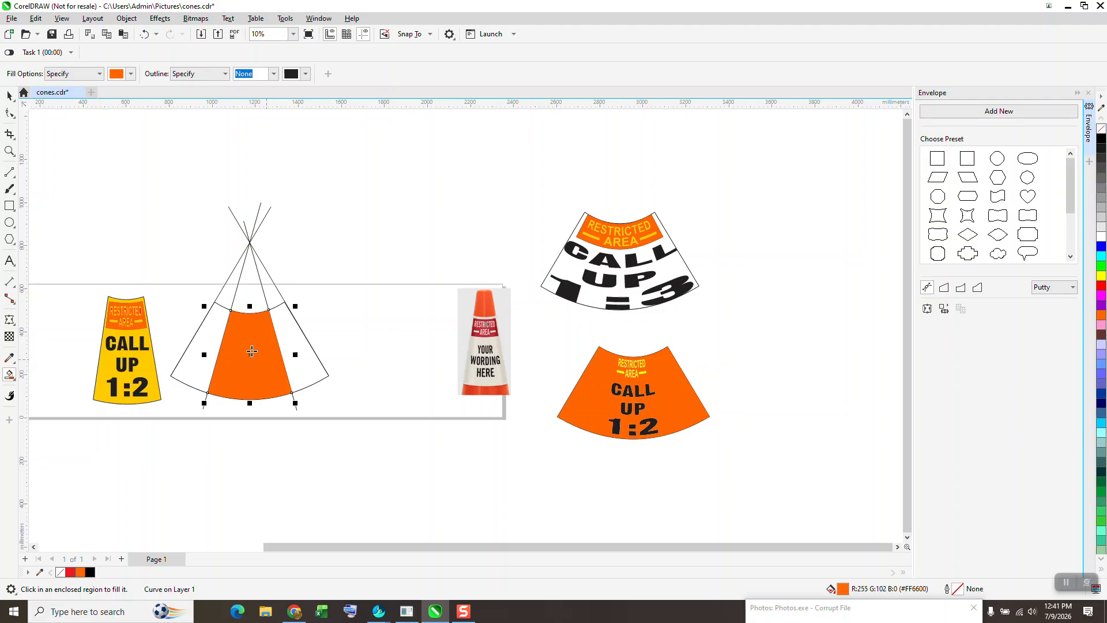
Move the orange cone shape clear of the template and delete the blank template with all its guide lines
click(9, 95)
drag(252, 361, 412, 217)
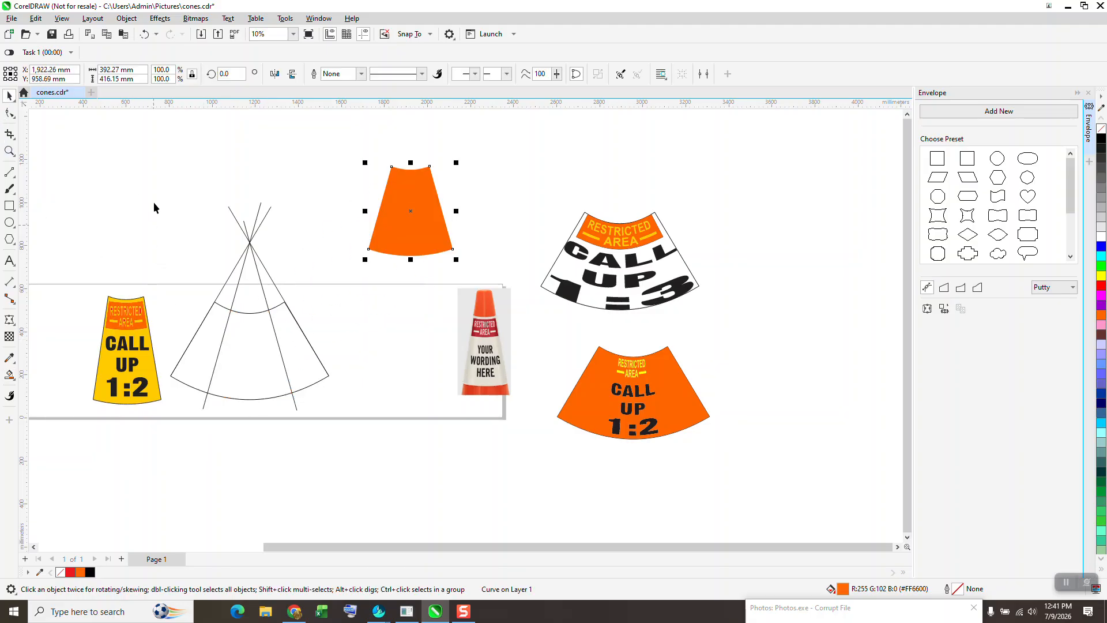
drag(154, 208, 356, 441)
key(Delete)
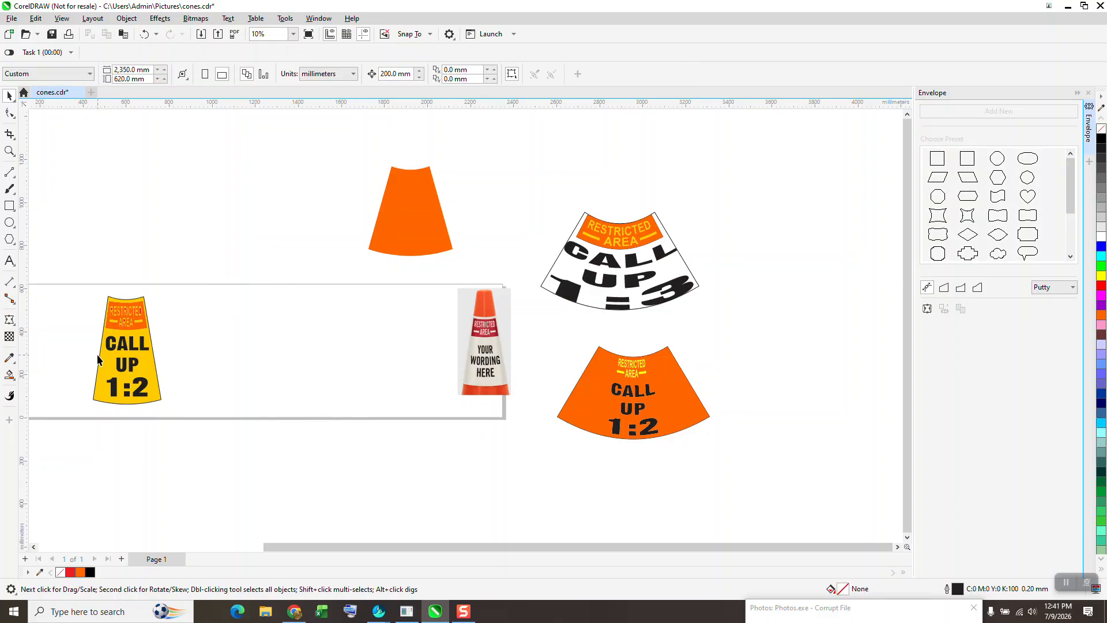
Ungroup all objects of the yellow CALL UP 1:2 cone and move its black lettering off the cone
drag(129, 353, 203, 345)
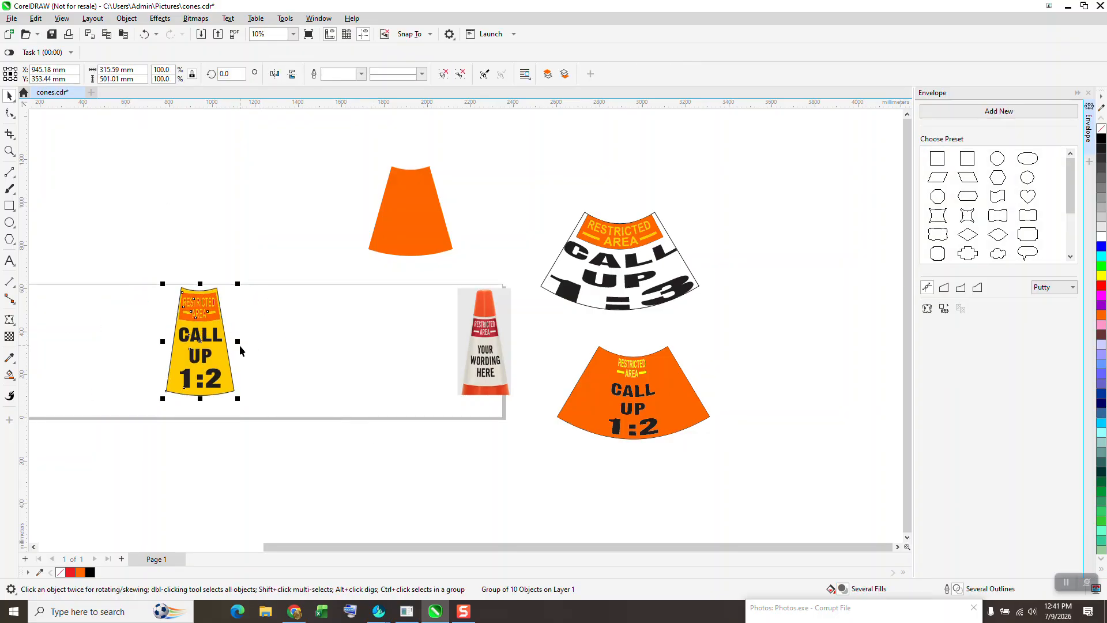
click(127, 18)
mouse_move(147, 221)
click(300, 228)
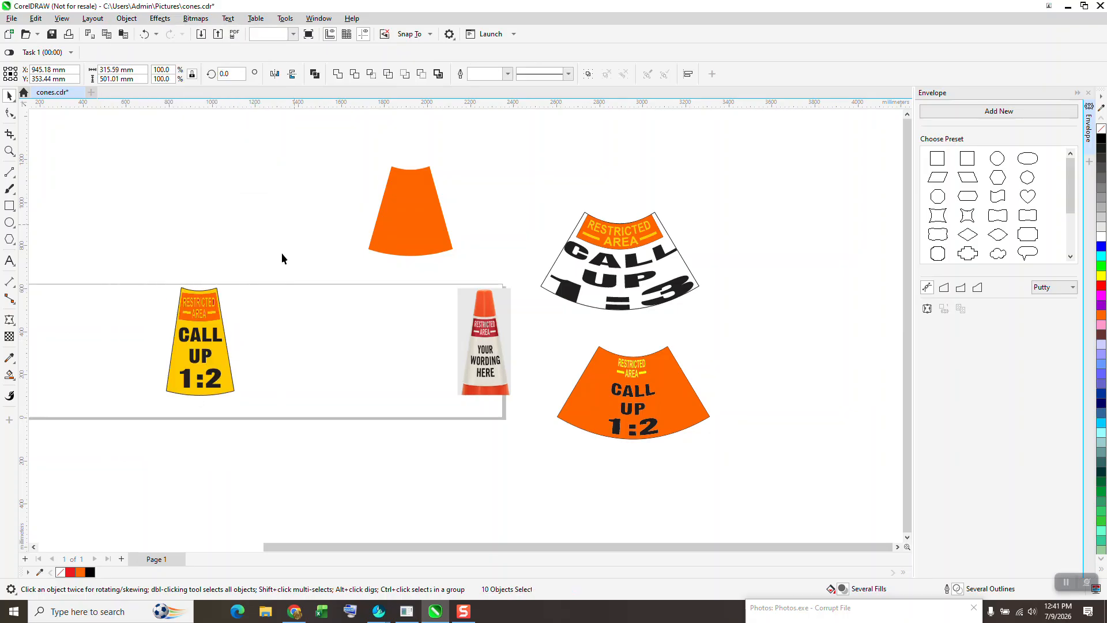
drag(186, 403, 250, 415)
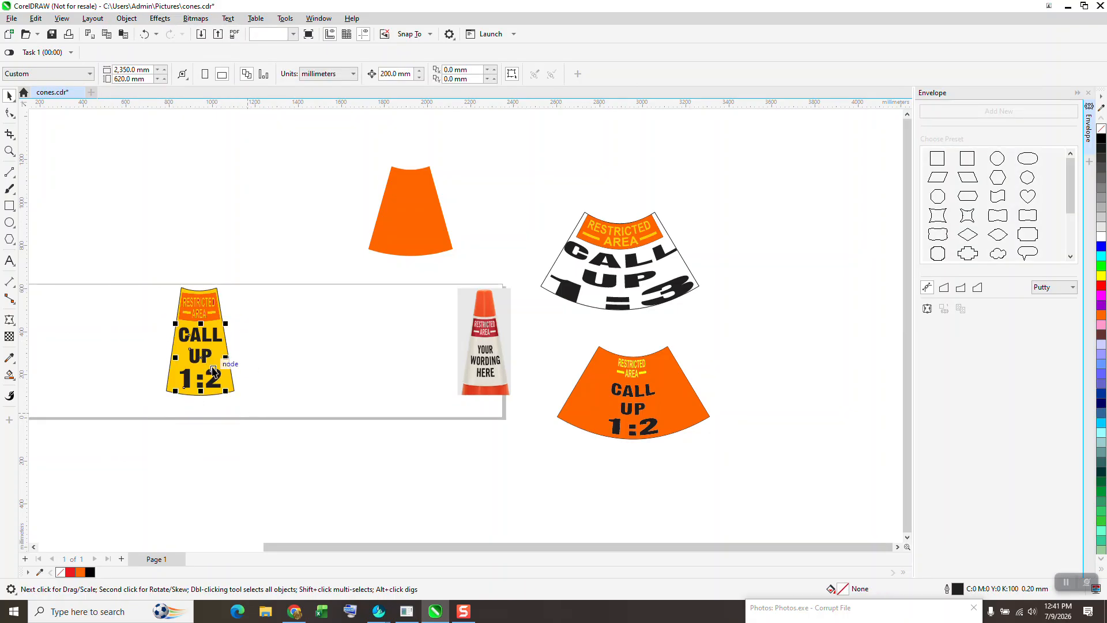
drag(203, 359, 316, 365)
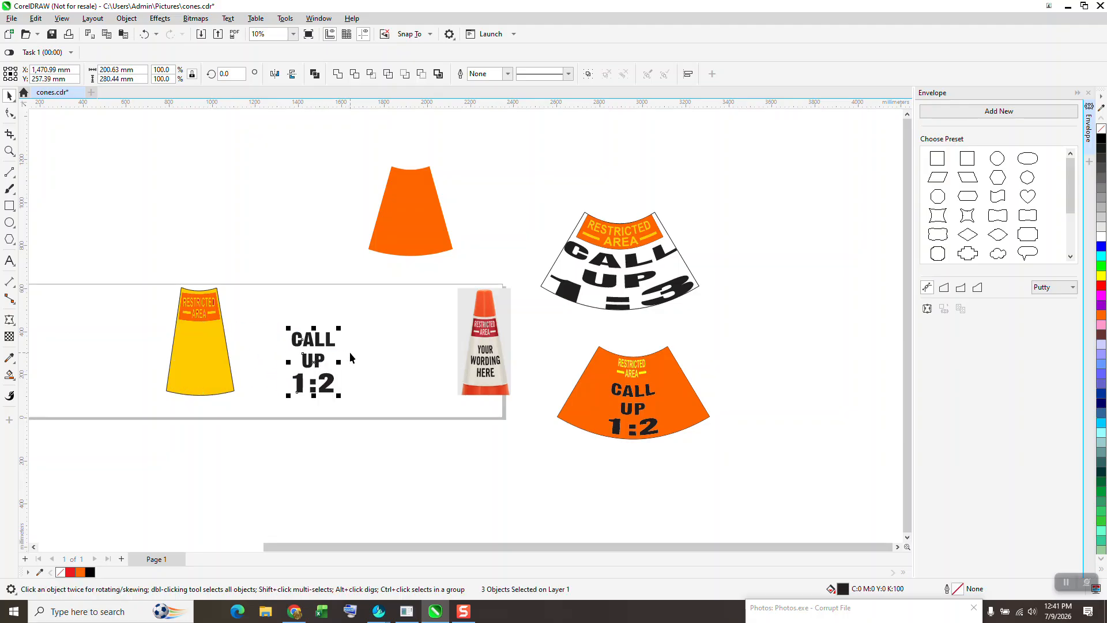
Take the orange cut-out layer off the red RESTRICTED AREA panel on the yellow cone and delete it
click(10, 151)
drag(168, 279, 251, 337)
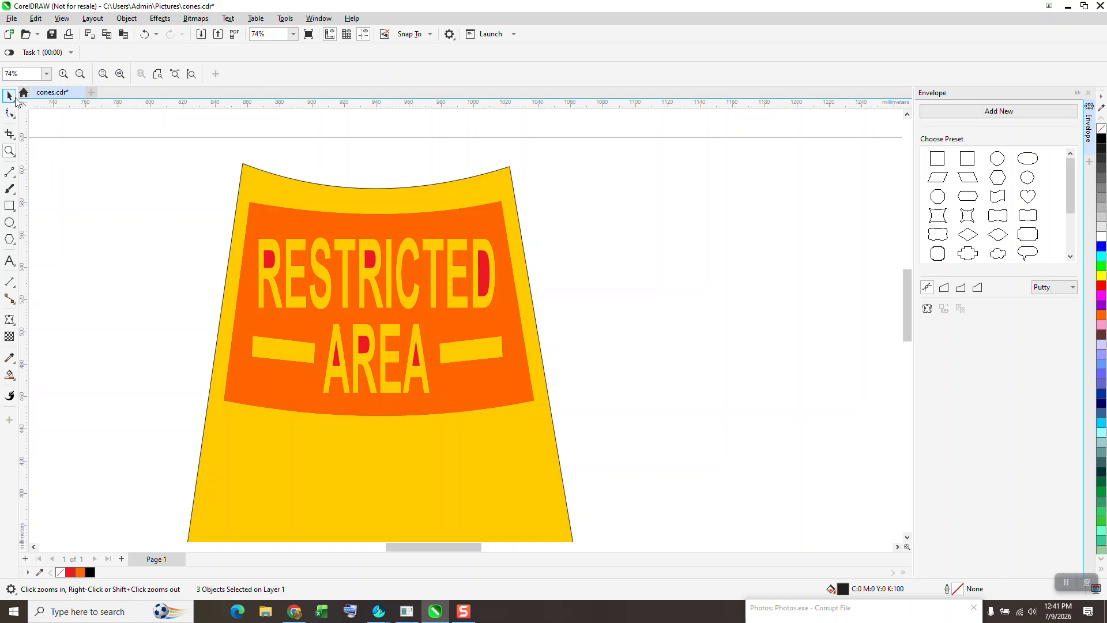
click(9, 95)
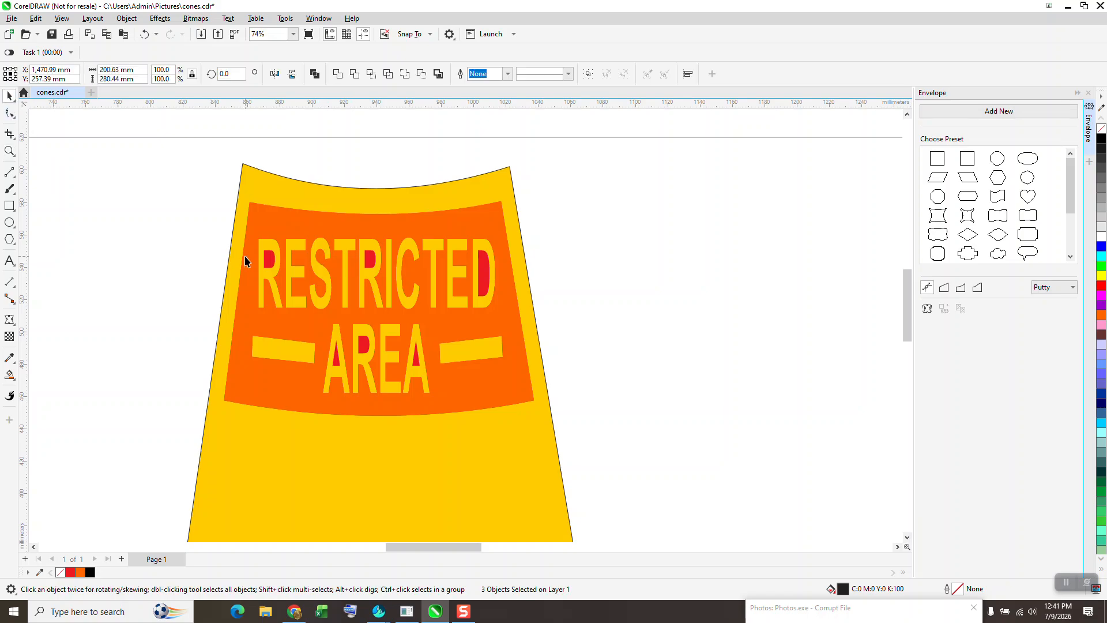
click(269, 258)
drag(316, 244, 662, 228)
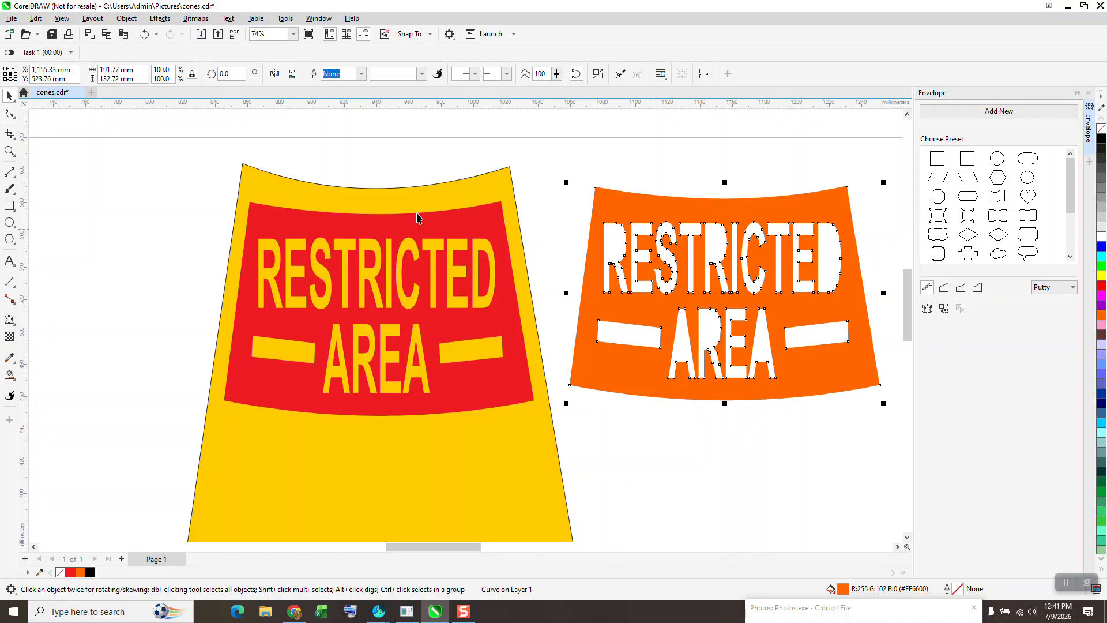
key(Delete)
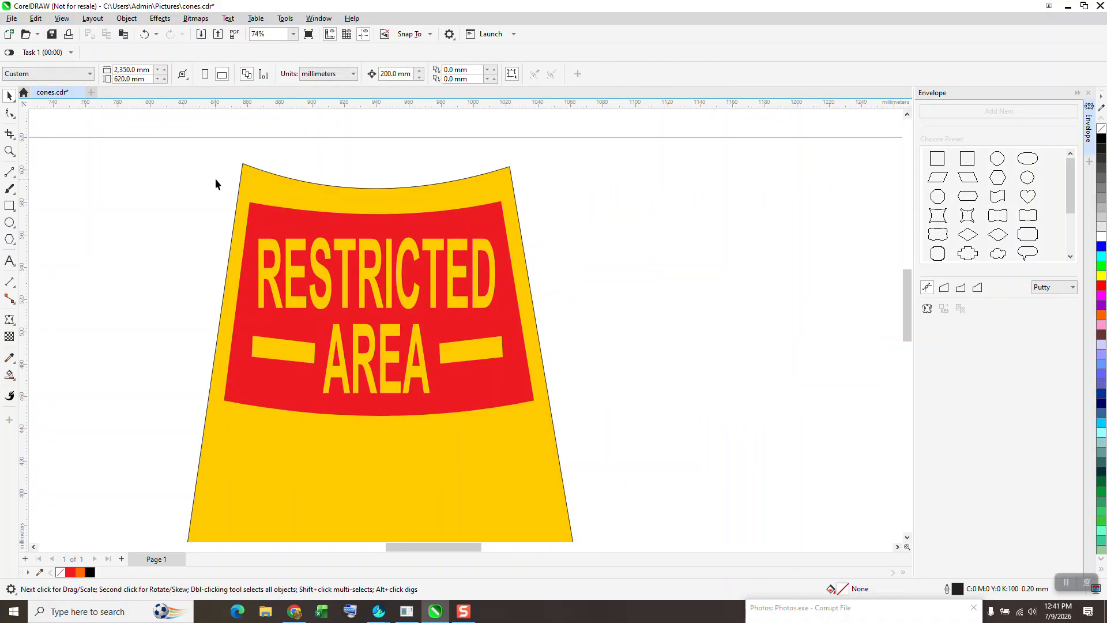
Move the red RESTRICTED AREA panel with its lettering and bars off the yellow cone, and delete the yellow cone shape
drag(199, 183, 596, 445)
drag(395, 320, 753, 299)
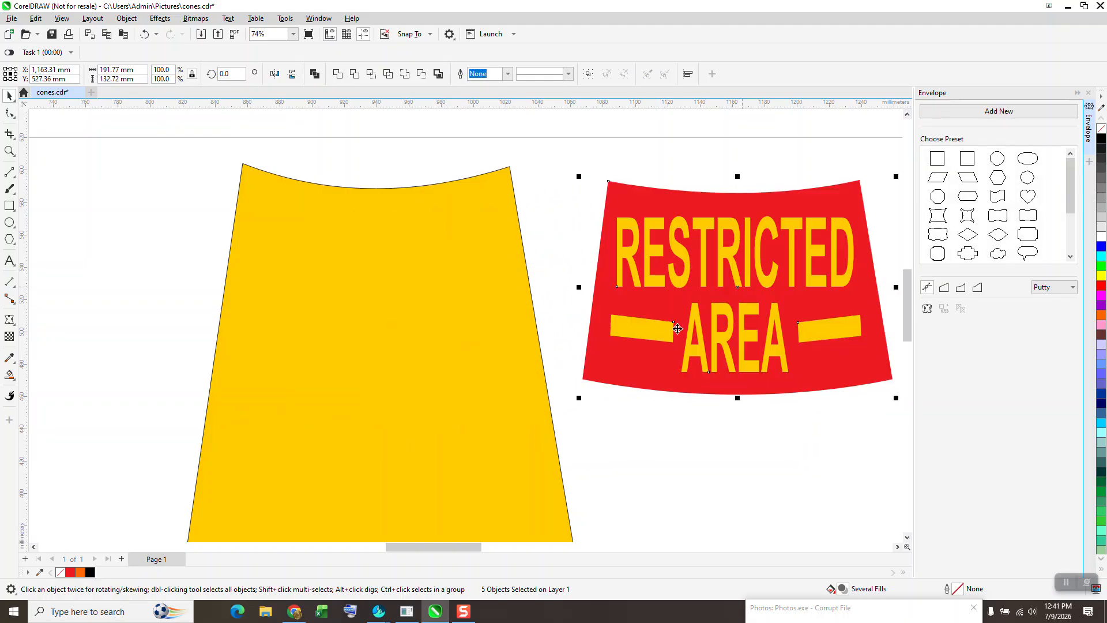
click(474, 353)
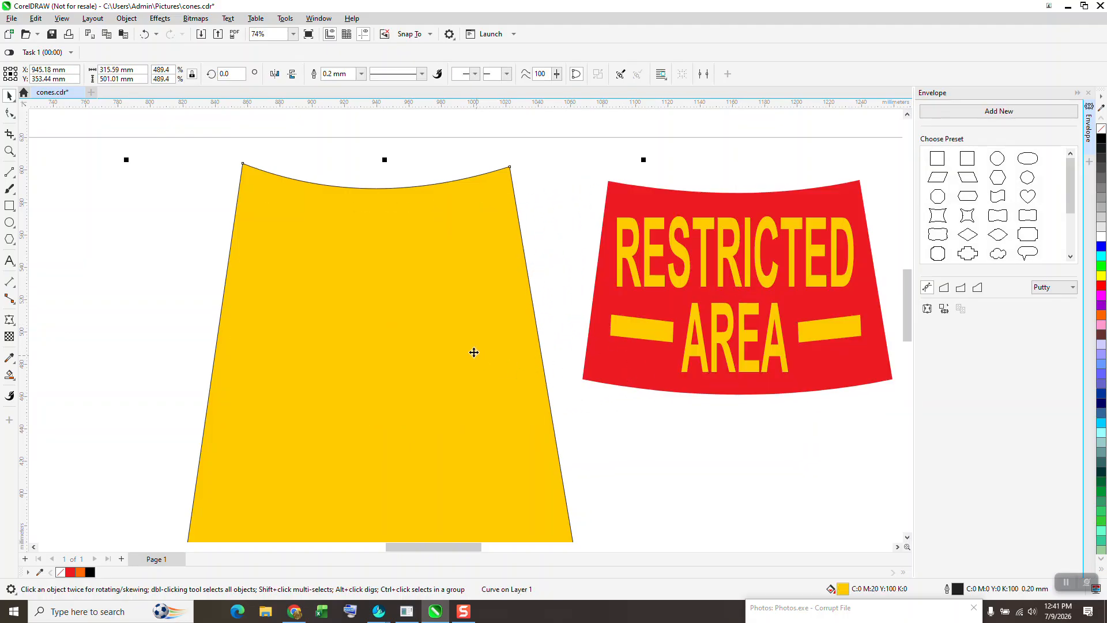
key(Delete)
Draw a rectangle about 38 × 13 mm over the slanted yellow bar to the left of AREA
click(621, 331)
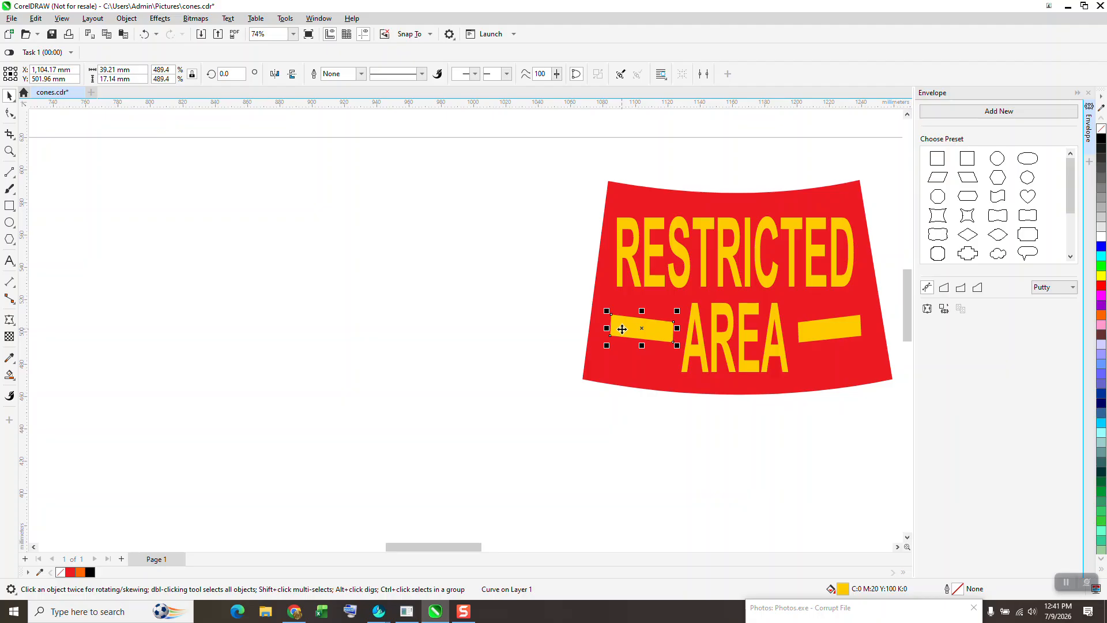
click(9, 151)
drag(630, 289, 723, 407)
click(10, 205)
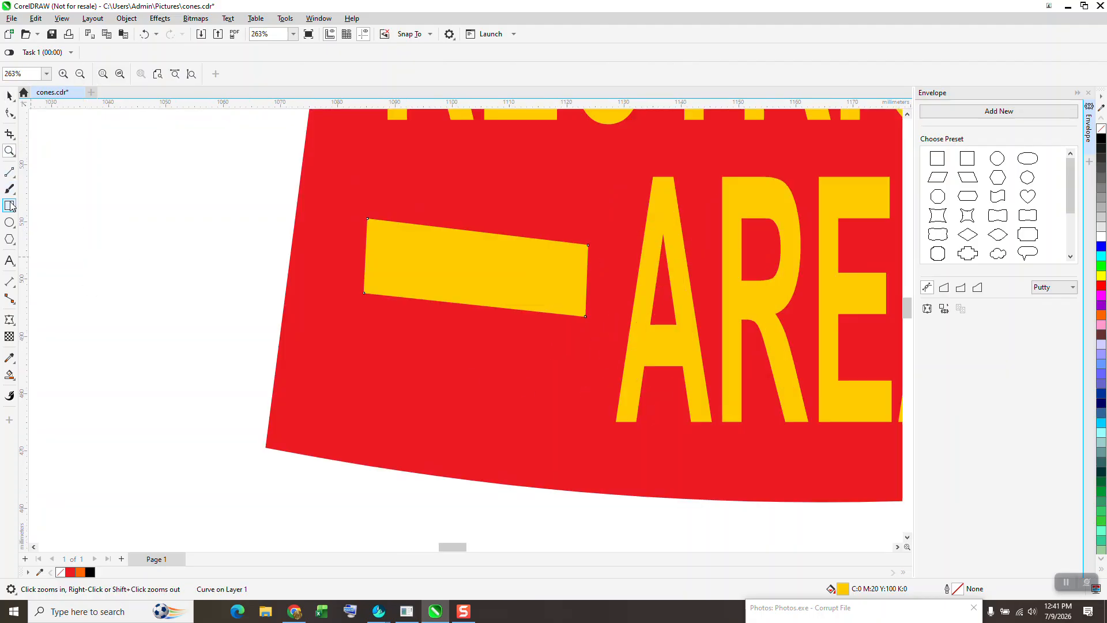
drag(370, 234, 586, 293)
key(space)
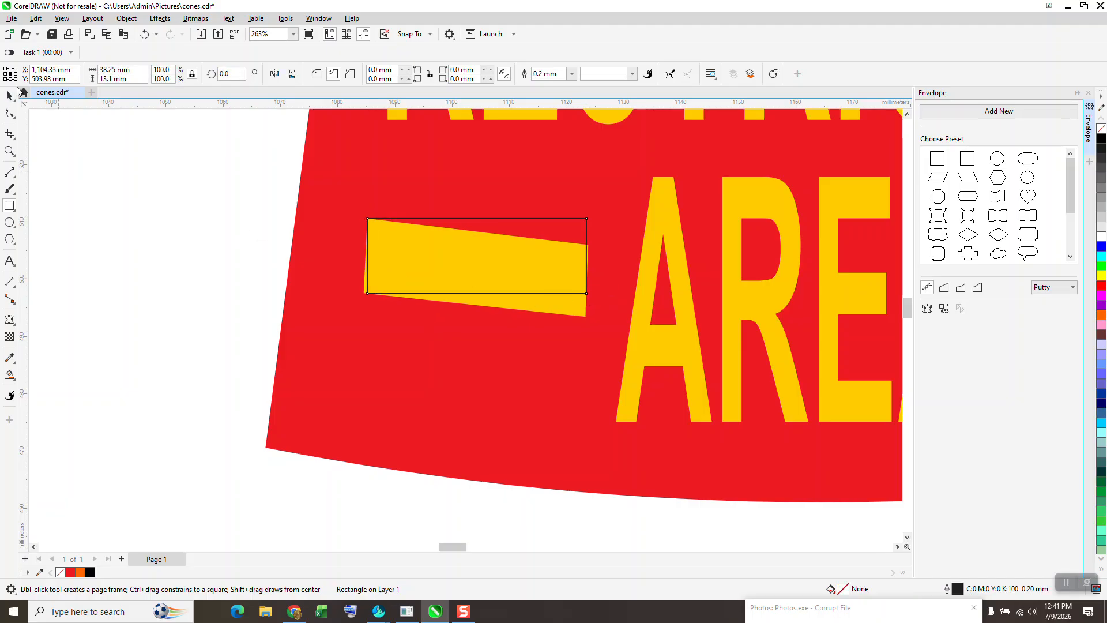
Shift the rectangle 200 mm aside, delete the slanted yellow bar left of AREA, and return the rectangle to its place
key(Left)
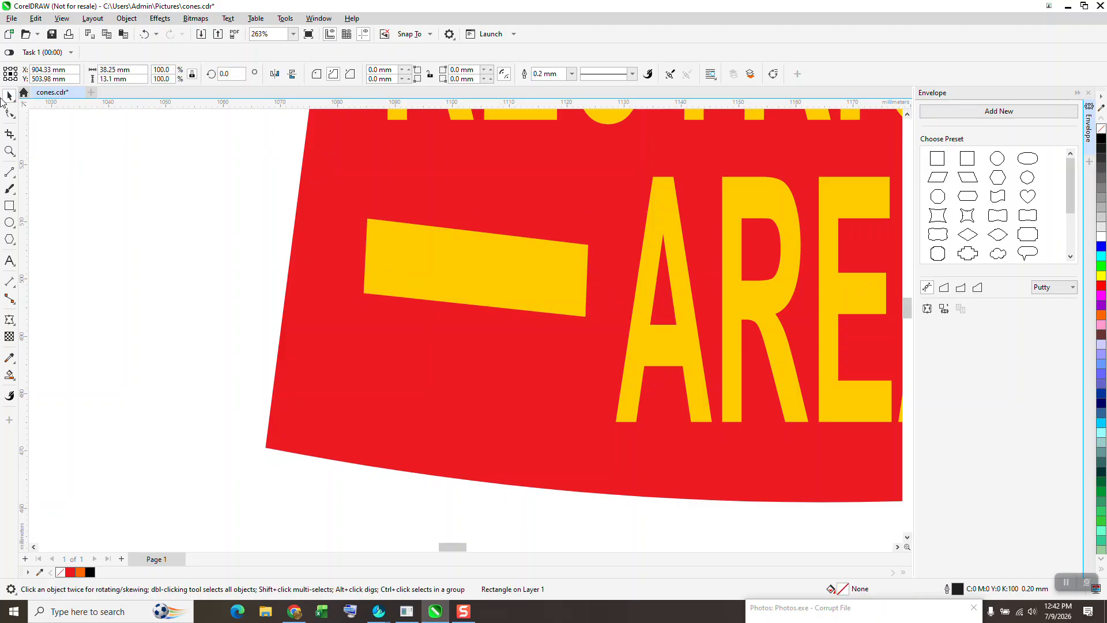
click(386, 226)
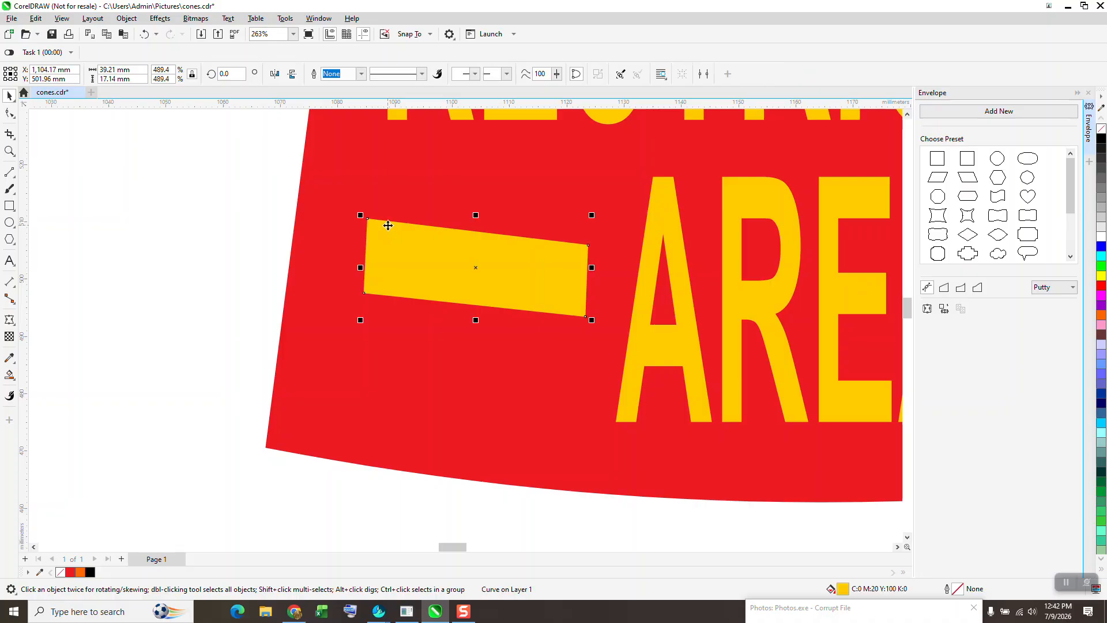
key(Delete)
scroll(427, 295, down, 4)
scroll(219, 281, down, 1)
scroll(220, 281, down, 1)
click(151, 281)
key(Right)
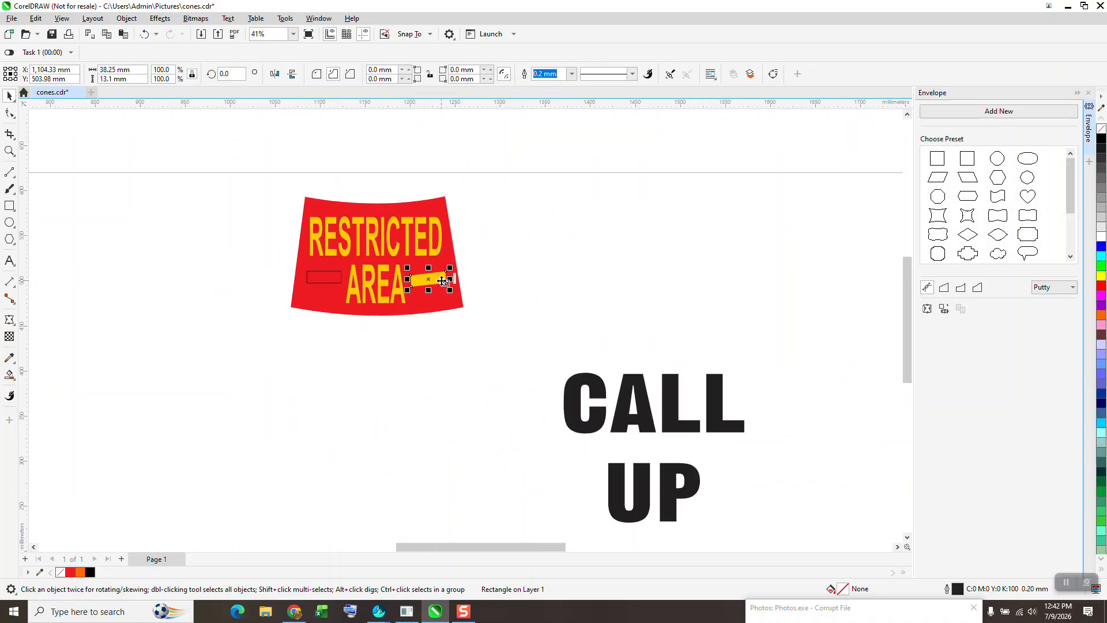
Delete the slanted yellow bar to the right of AREA
click(451, 286)
key(Right)
key(Delete)
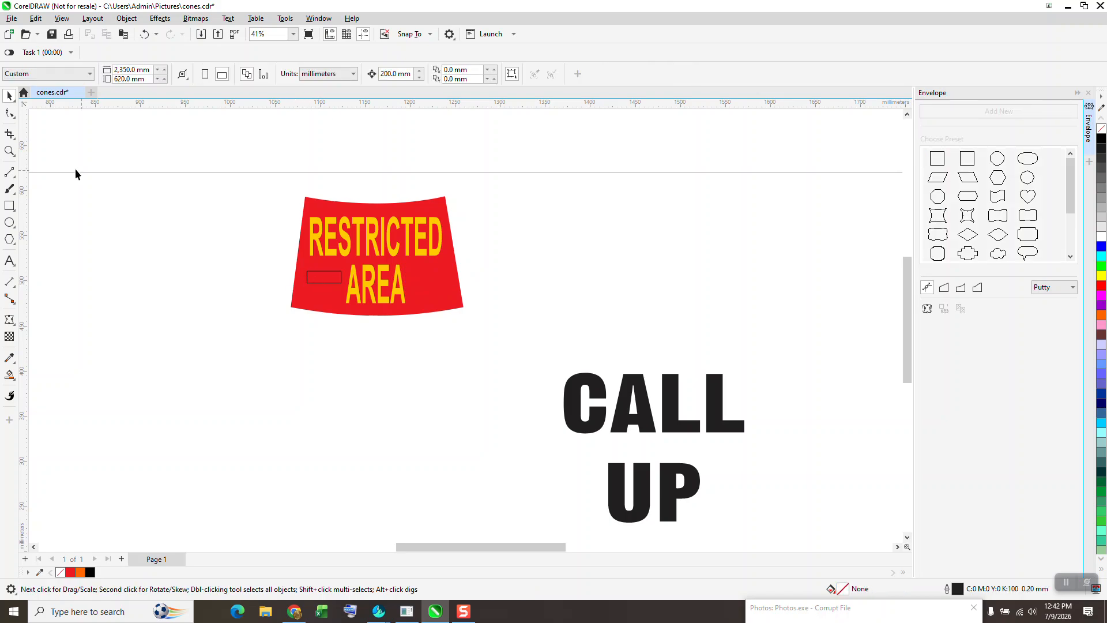
Move the rectangle down to mid-height beside AREA and place a copy of it level on the word's right side
click(9, 151)
drag(299, 228, 509, 344)
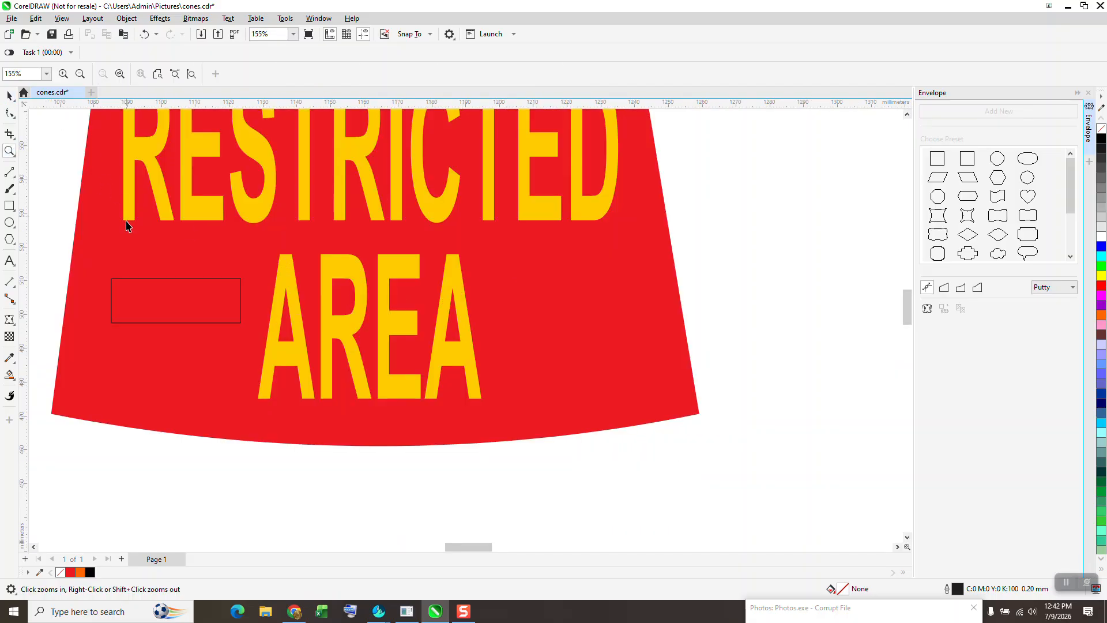
key(space)
click(176, 285)
drag(175, 299, 175, 315)
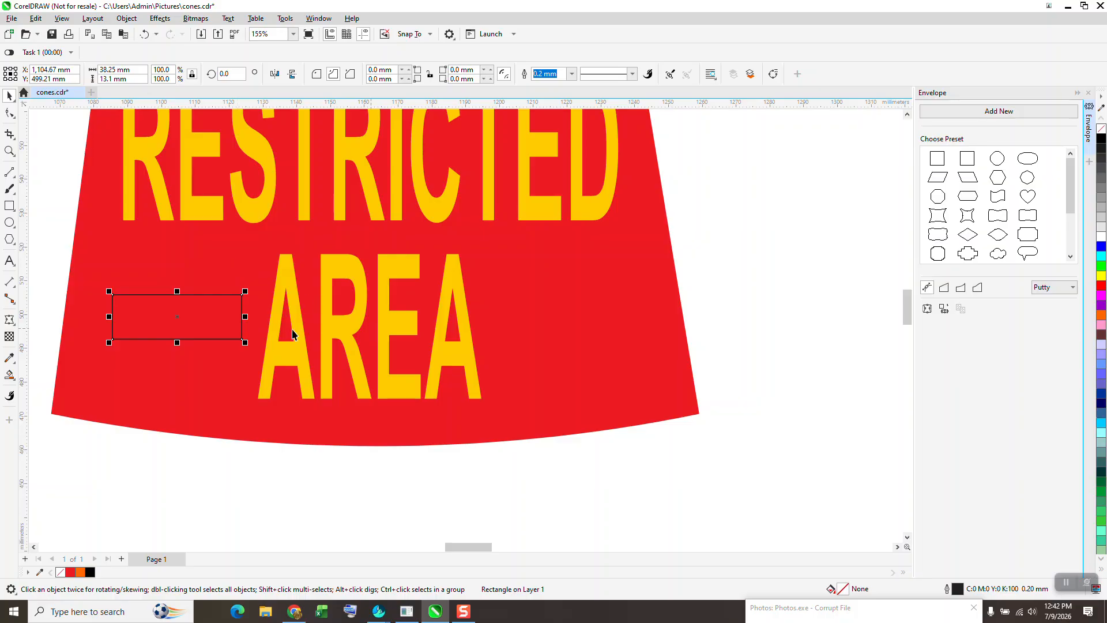
drag(180, 317, 559, 307)
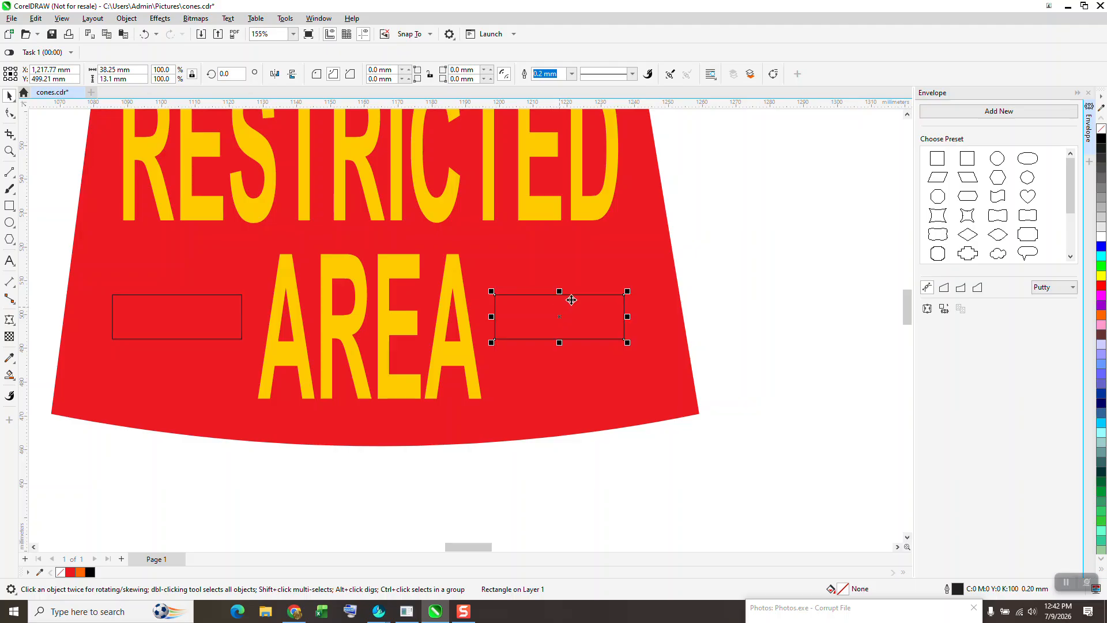
scroll(482, 452, down, 2)
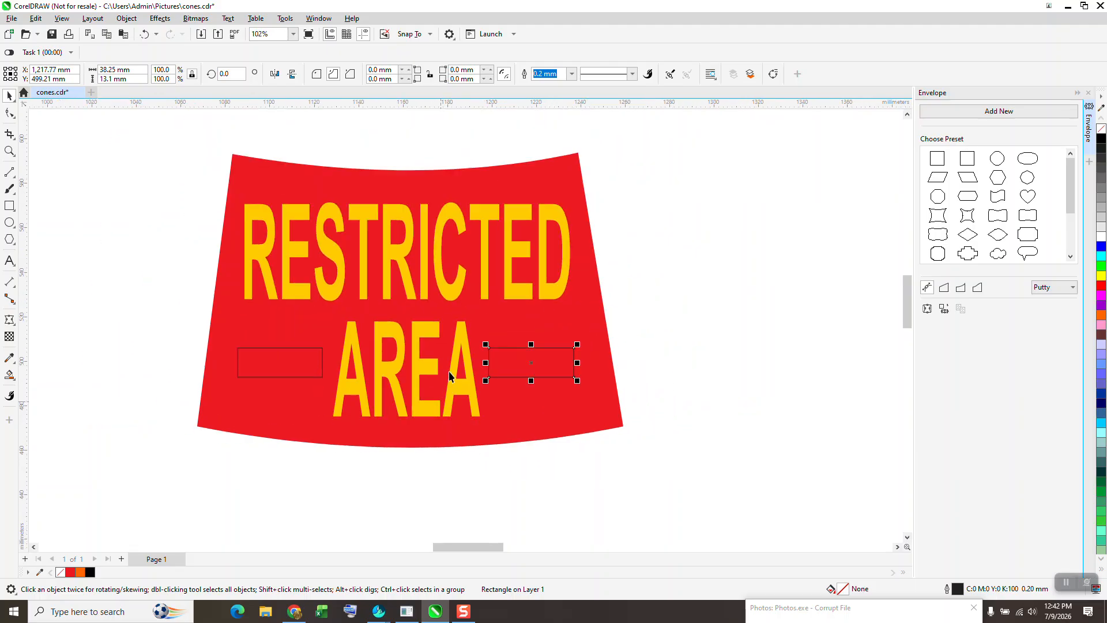
Remove the red panel's fill, switch to Wireframe view, and delete the panel's outline around RESTRICTED AREA with Virtual Segment Delete
click(404, 191)
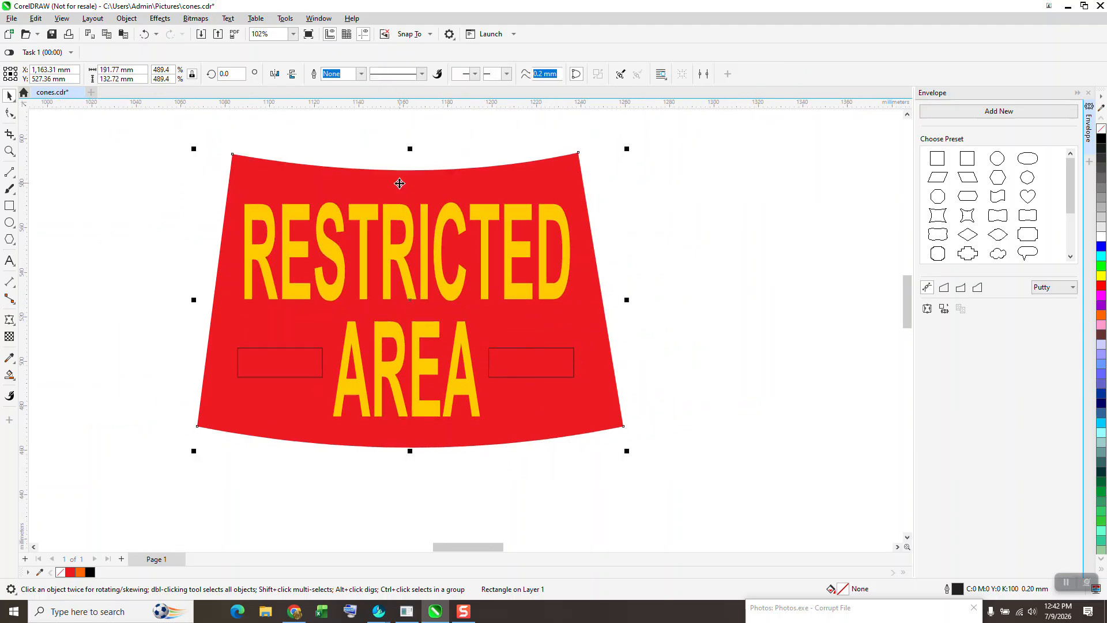
click(1100, 130)
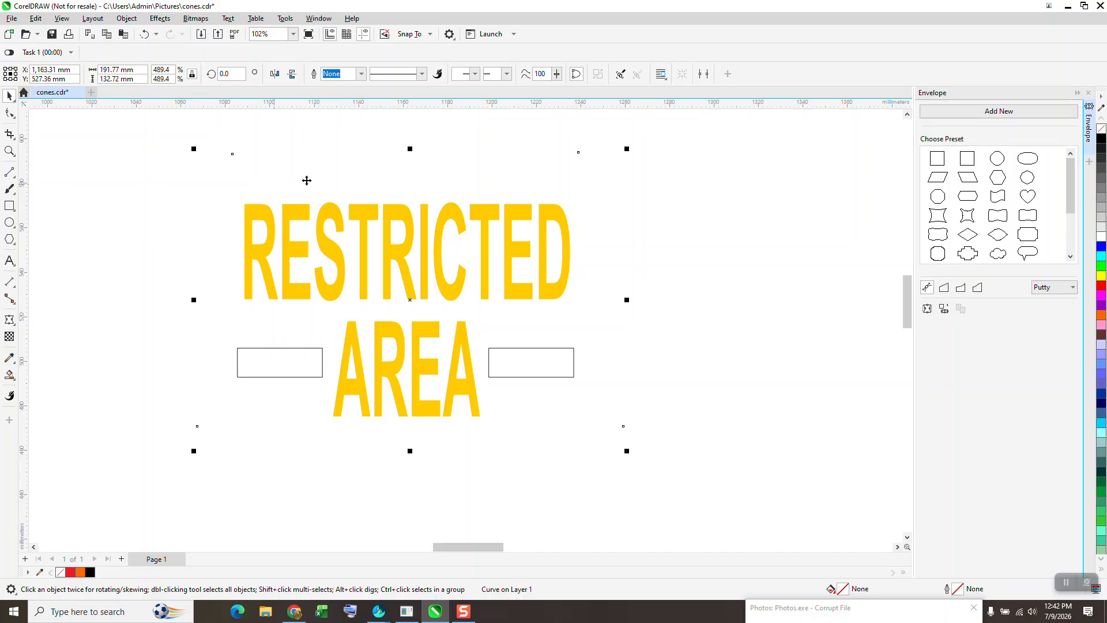
click(61, 18)
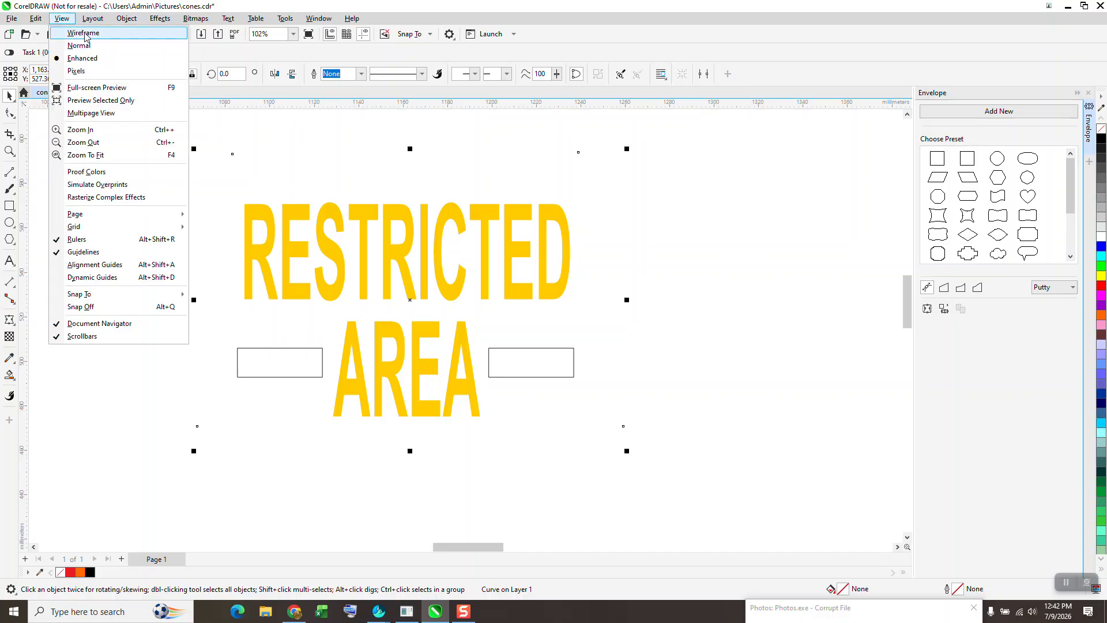
click(81, 33)
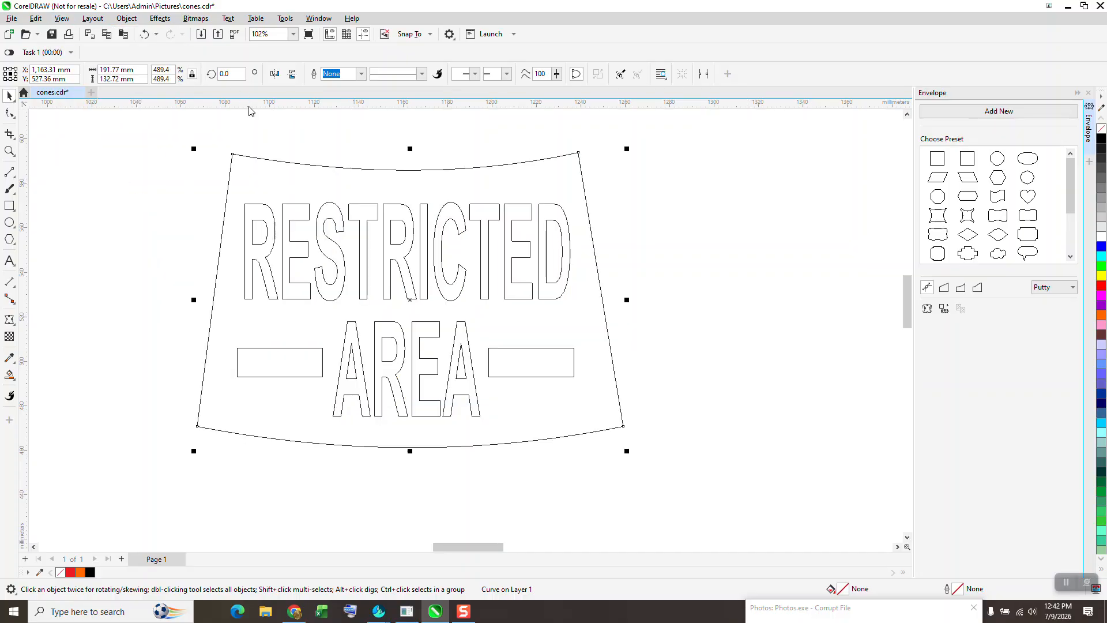
click(13, 137)
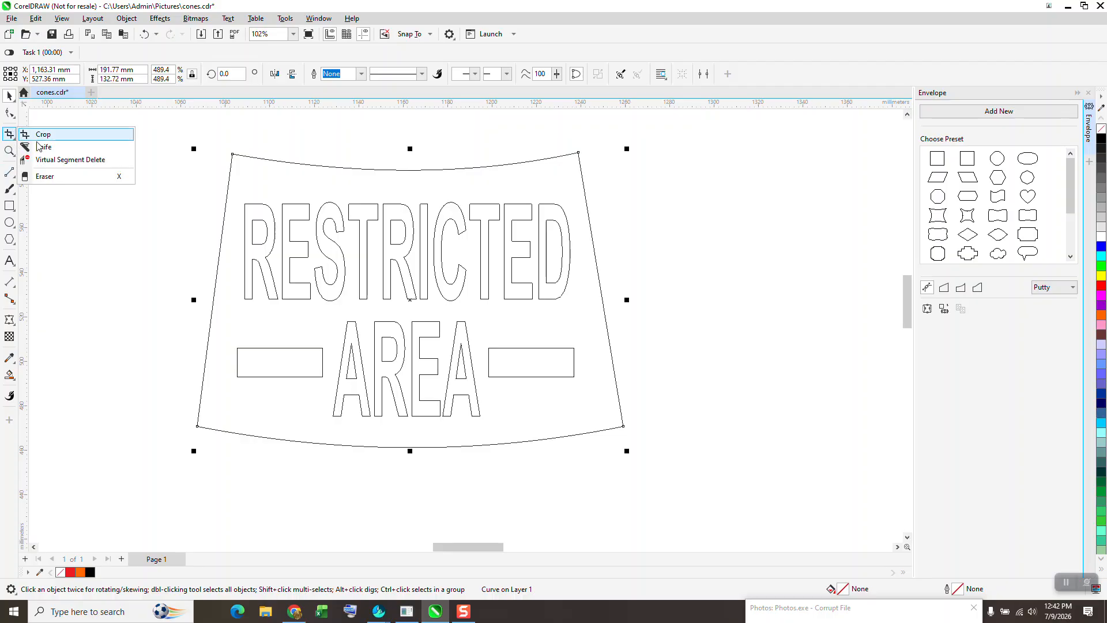
click(64, 156)
click(275, 155)
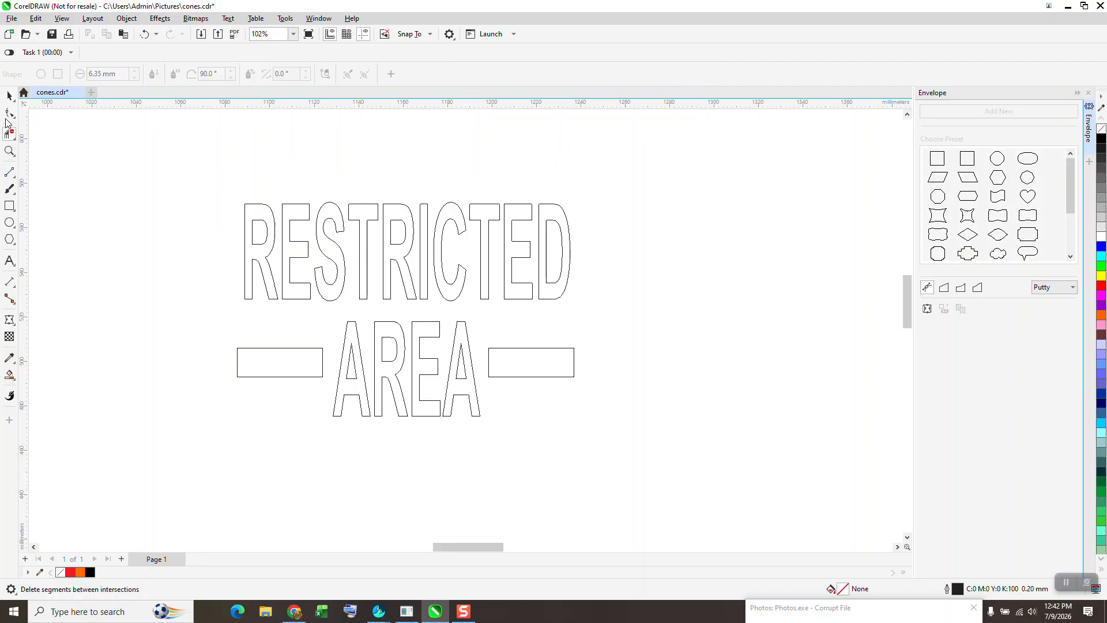
Fill the RESTRICTED AREA lettering and both side rectangles black, and return to Enhanced view
click(9, 96)
drag(452, 399, 612, 443)
click(1100, 140)
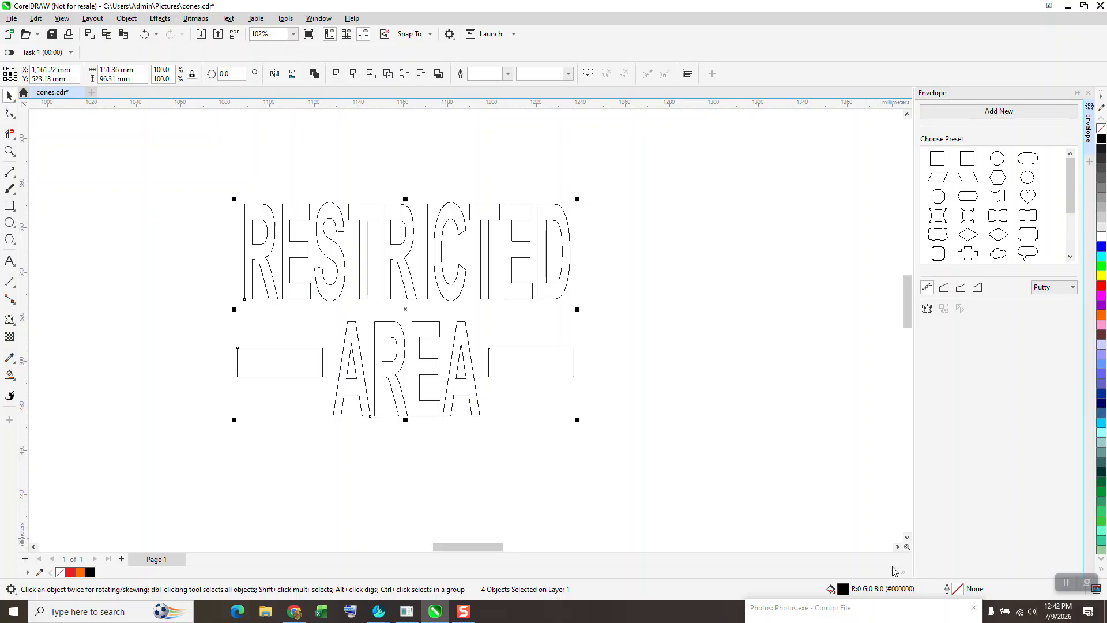
scroll(157, 324, down, 1)
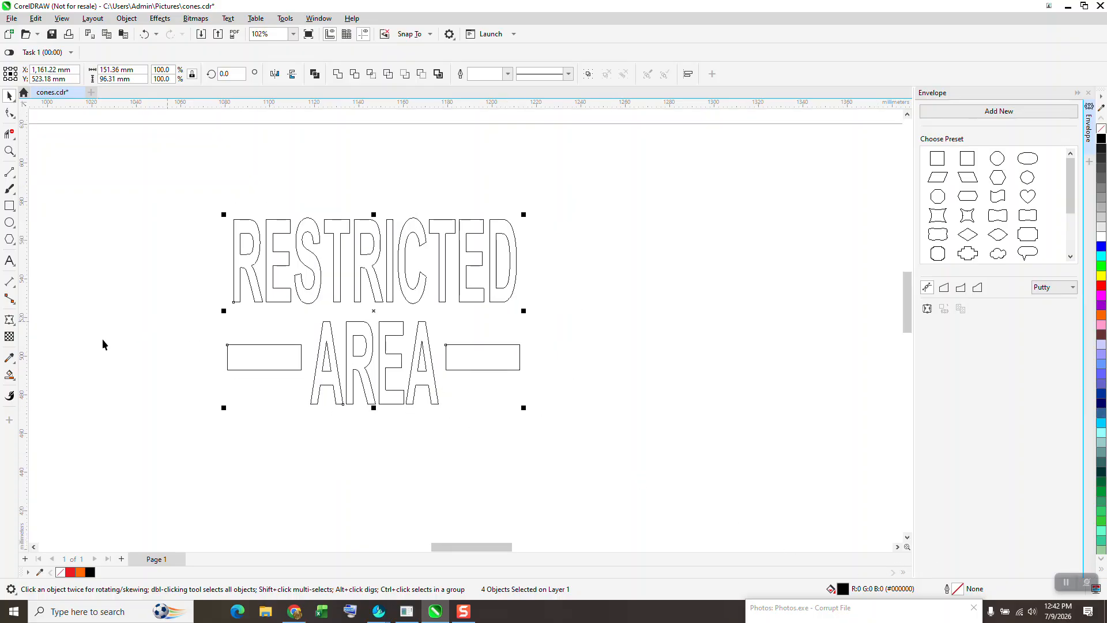
click(236, 260)
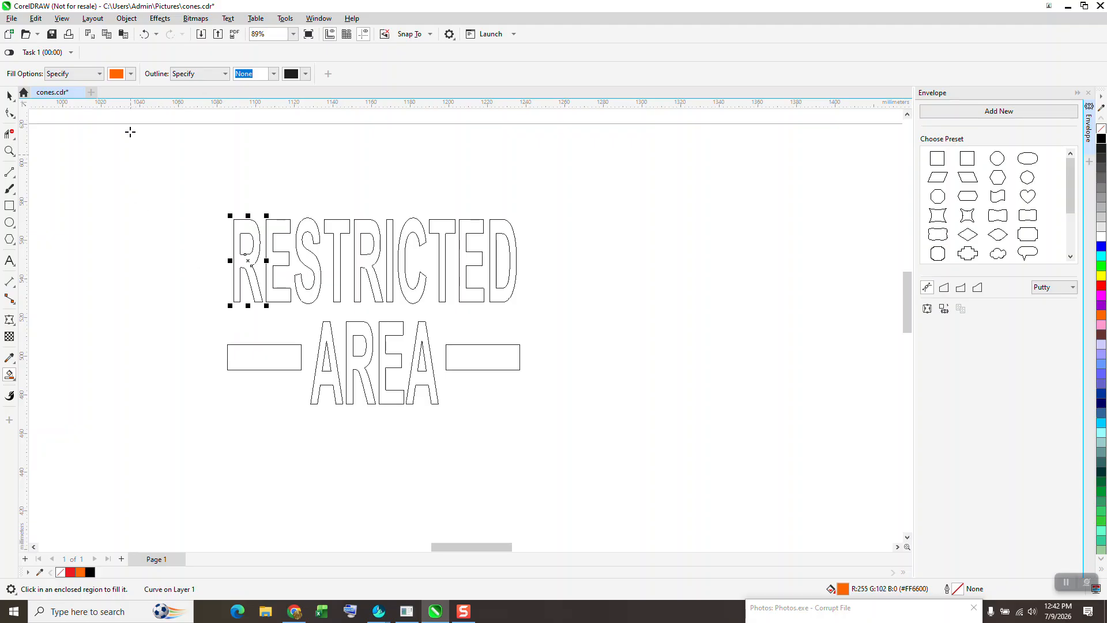
click(144, 34)
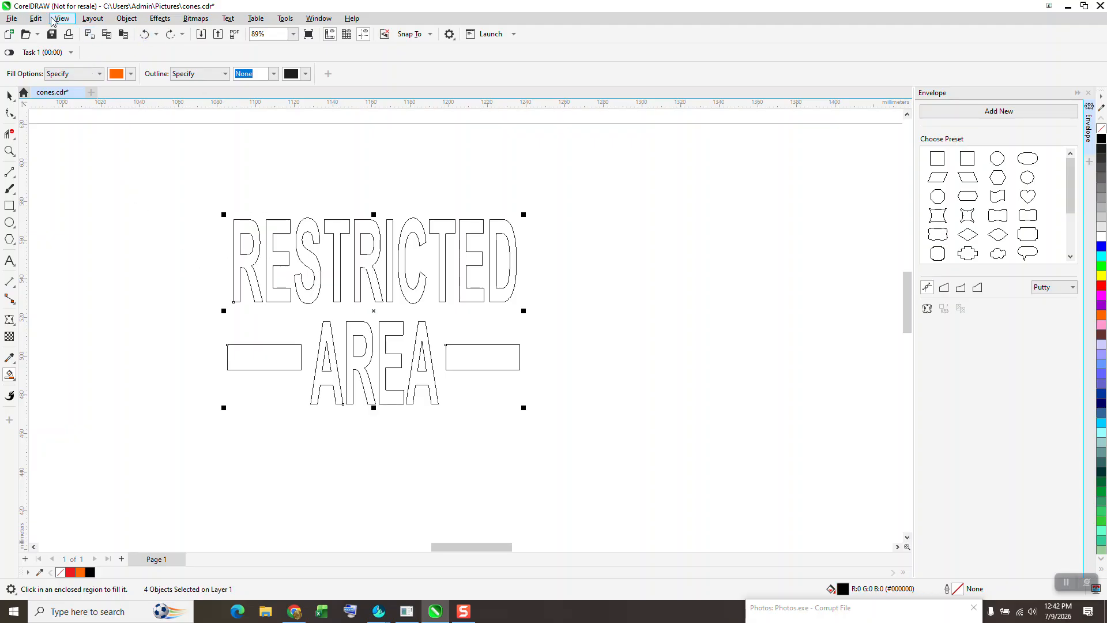
click(61, 19)
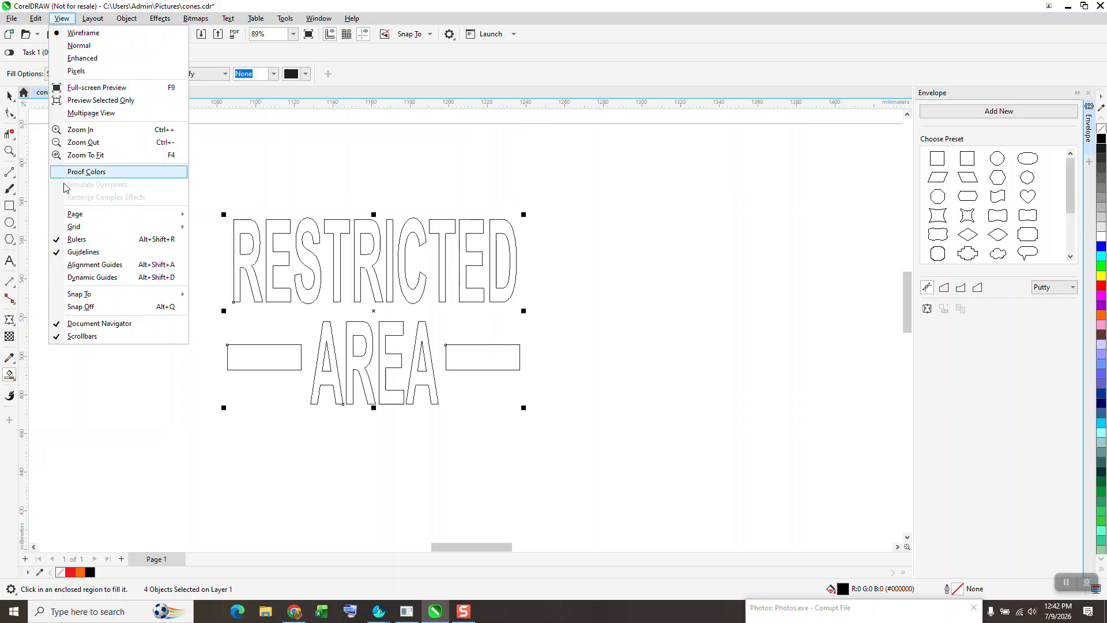
click(90, 60)
scroll(350, 255, down, 2)
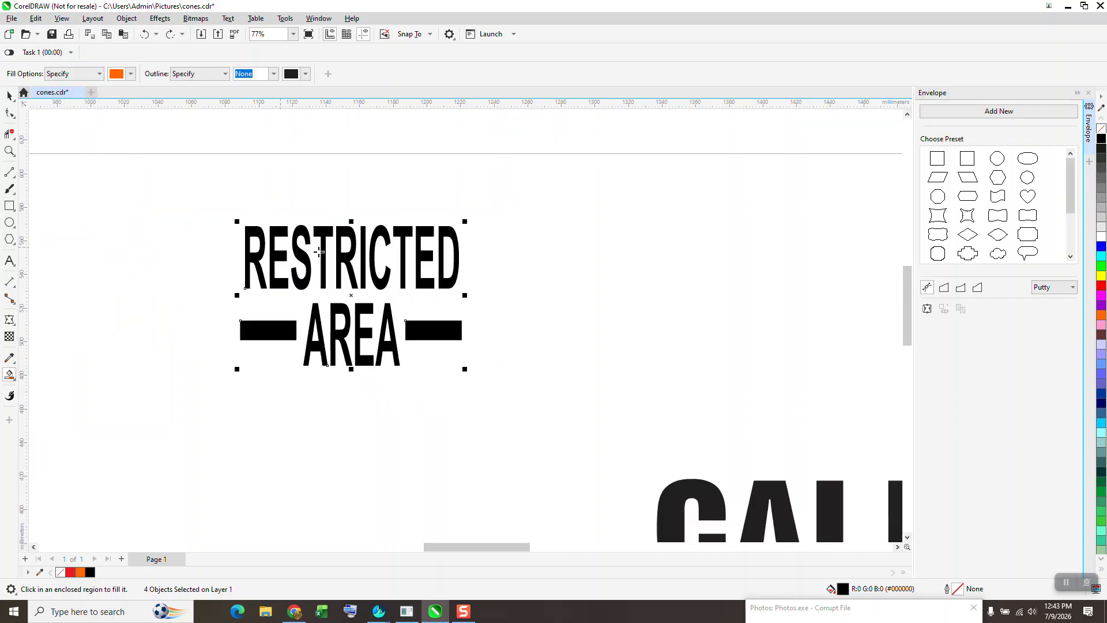
click(351, 254)
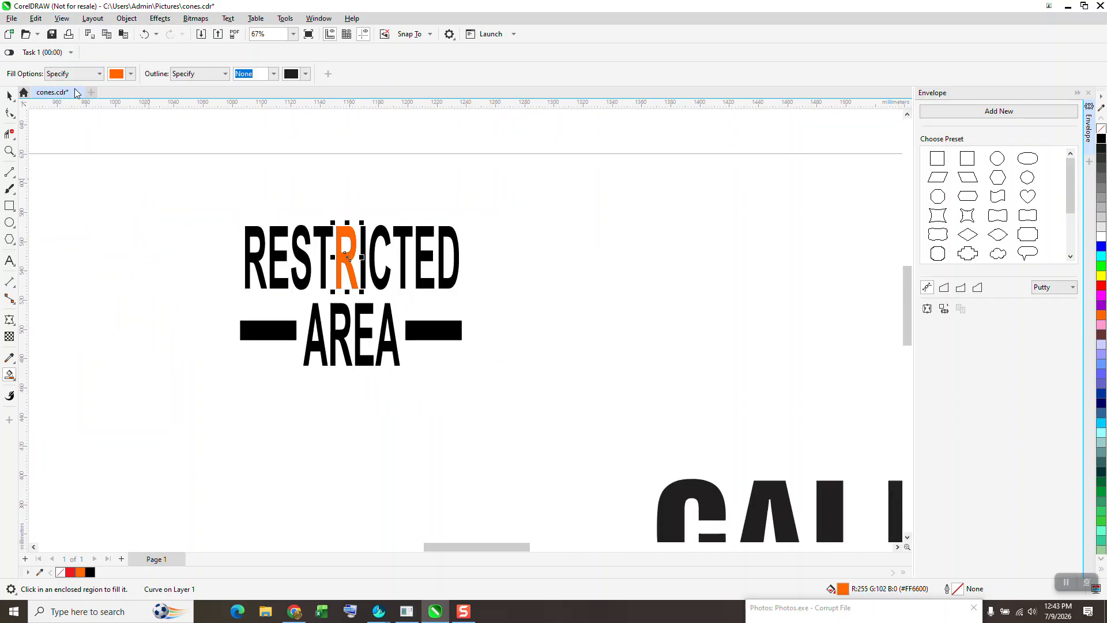
click(144, 34)
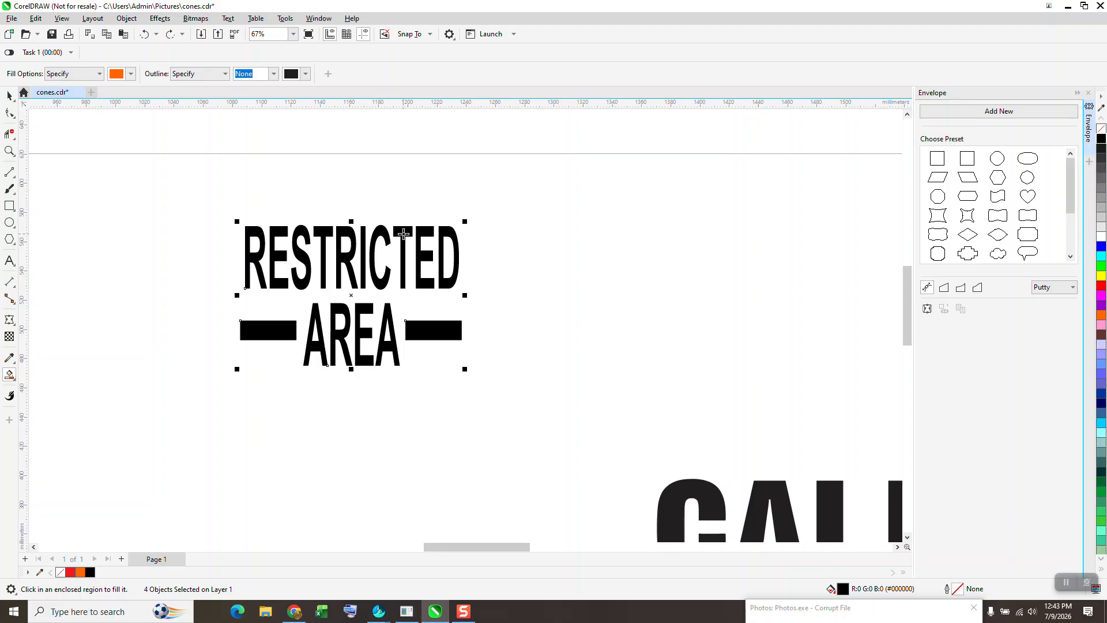
Move the black RESTRICTED AREA lettering and its bars directly above the CALL UP 1:2 text
click(8, 97)
drag(386, 233, 633, 246)
scroll(524, 249, down, 5)
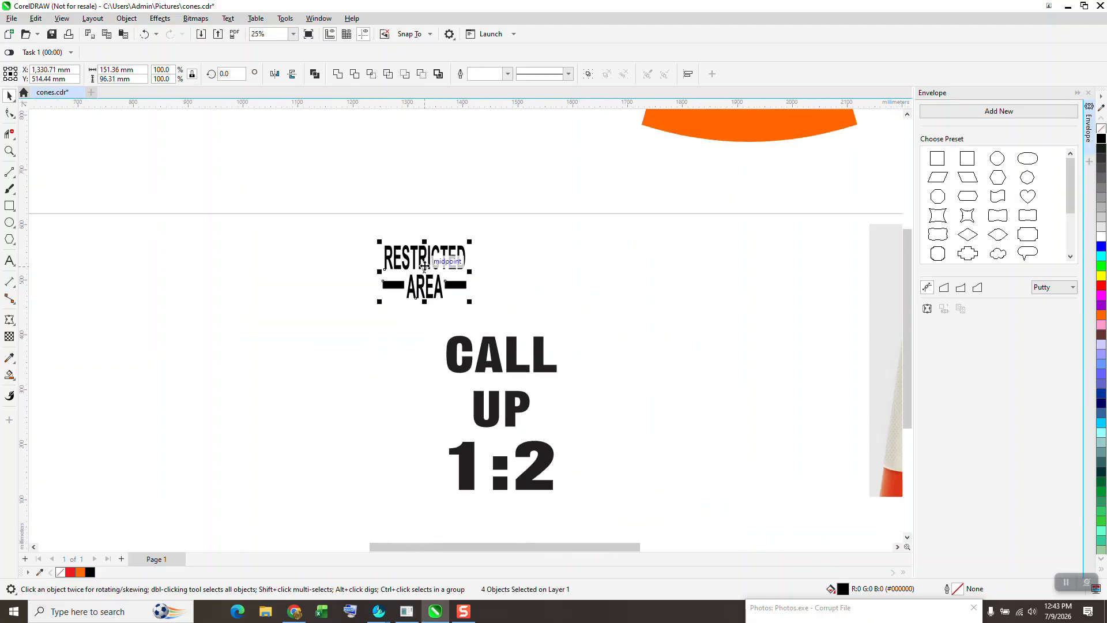
scroll(425, 268, down, 1)
drag(426, 269, 478, 290)
Try to align the ungrouped RESTRICTED AREA pieces and the CALL UP 1:2 text on a common vertical centre line
drag(391, 233, 573, 475)
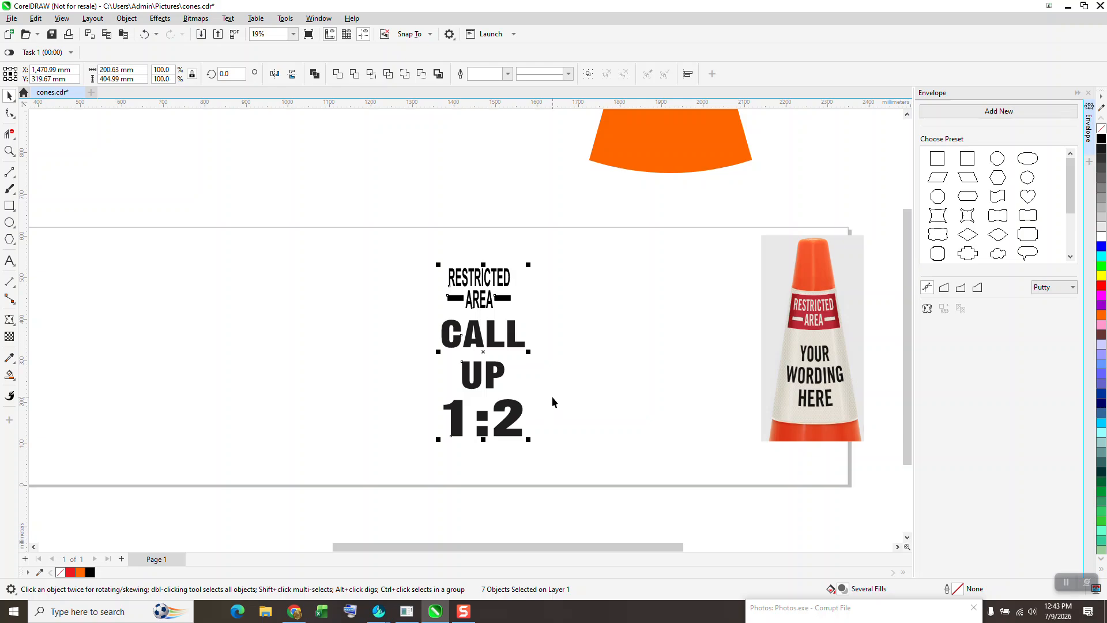
key(c)
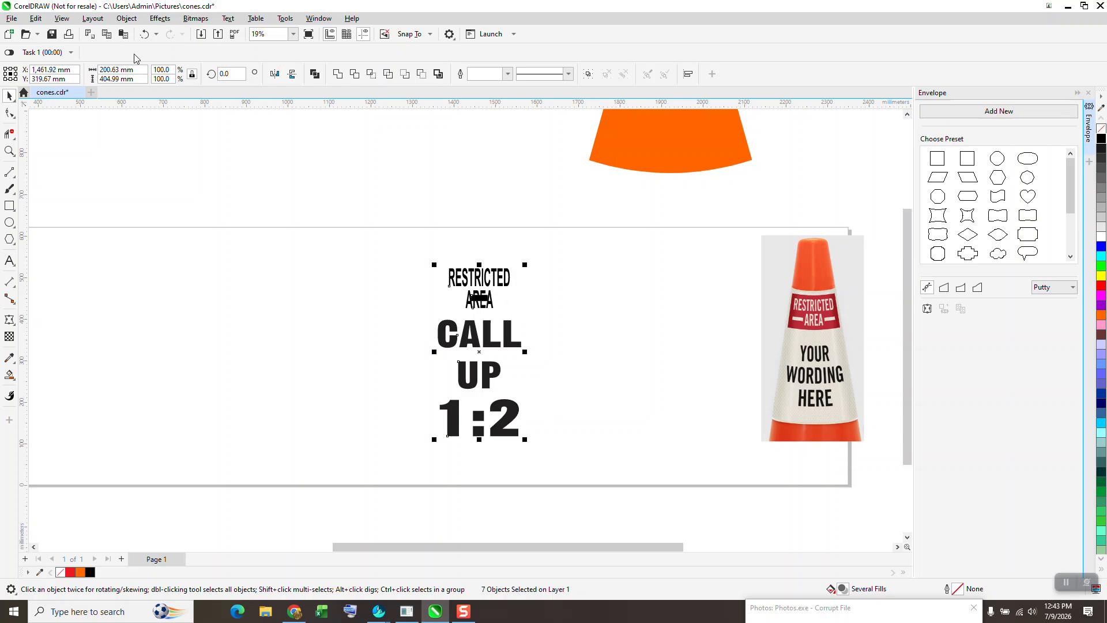
click(143, 36)
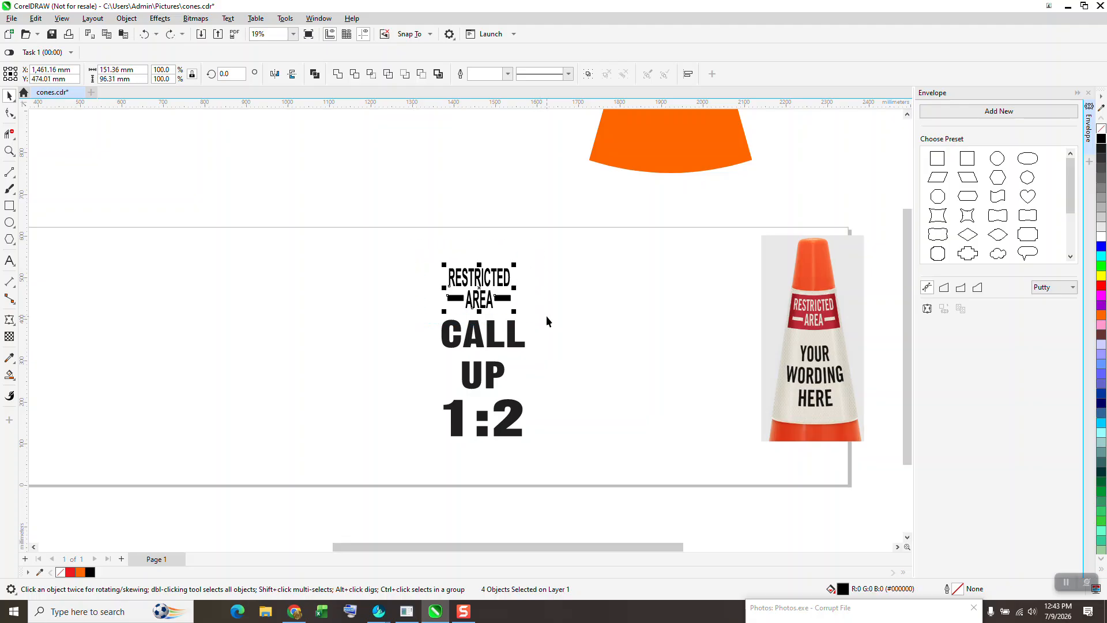
drag(324, 237, 620, 482)
key(c)
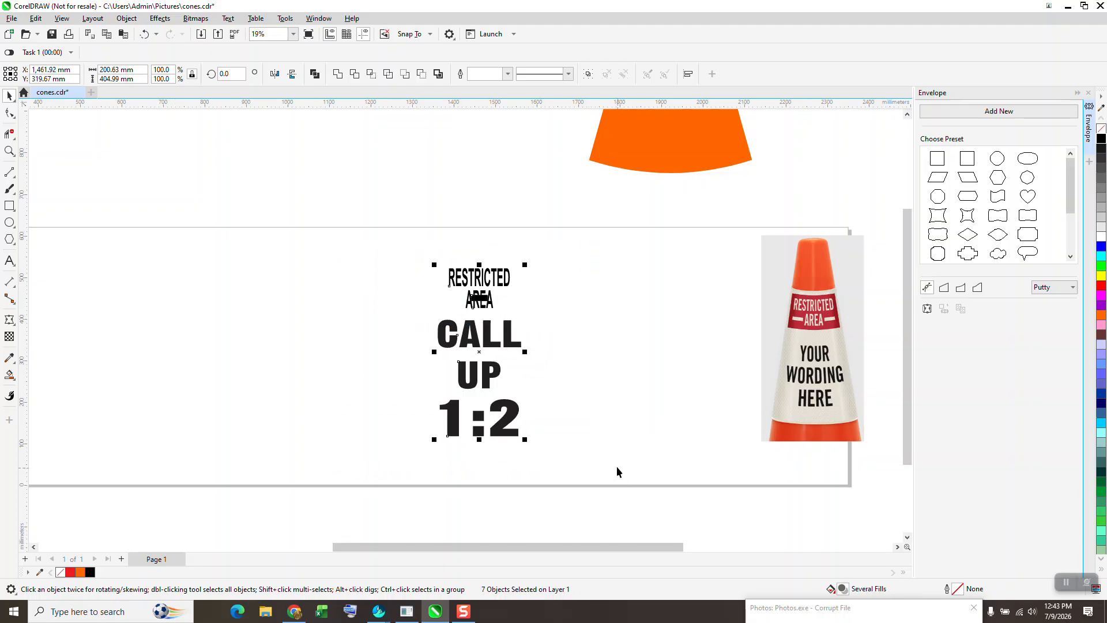
click(145, 33)
drag(389, 216, 433, 274)
drag(551, 321, 551, 323)
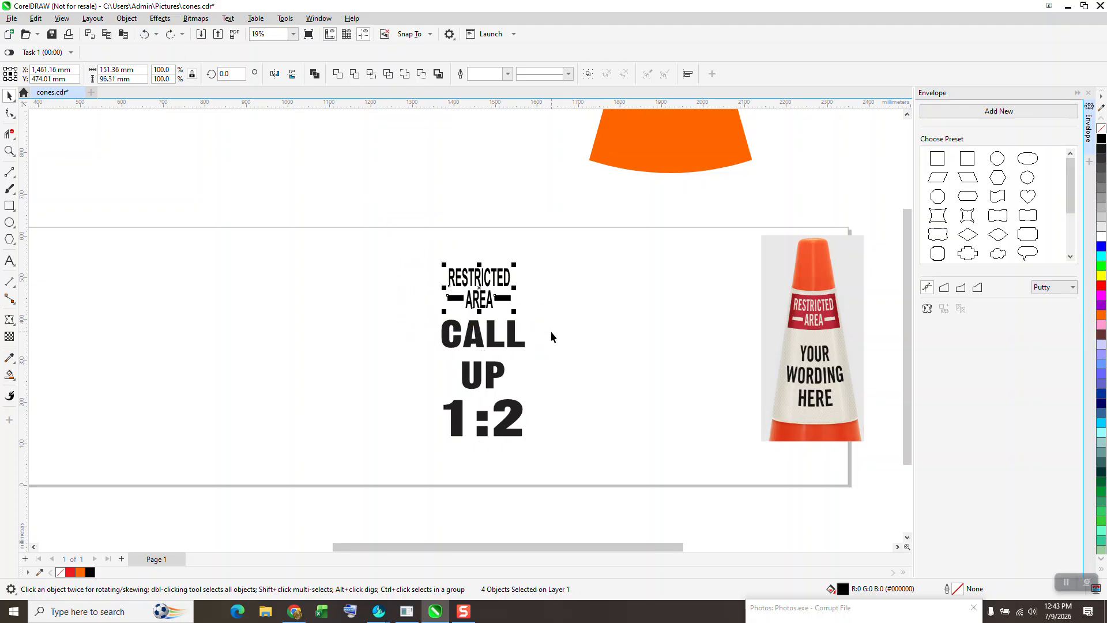
Group RESTRICTED AREA with its bars, centre it over CALL UP 1:2, and group the whole text layout
key(ctrl+g)
drag(385, 248, 624, 500)
key(ctrl+g)
key(ctrl+u)
key(c)
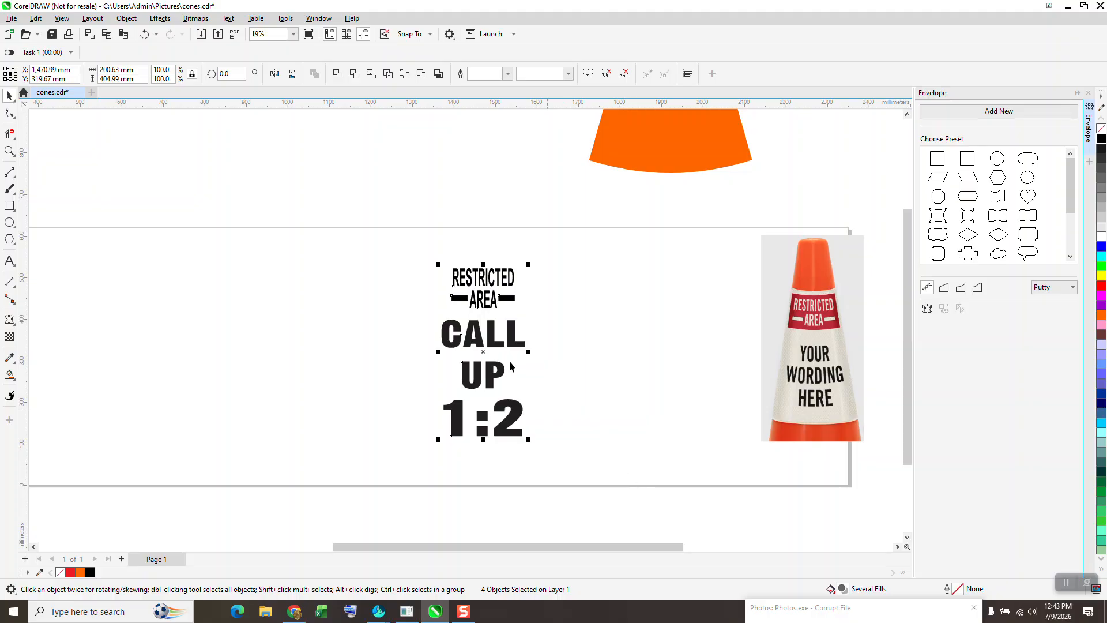
Move the orange cone shape beside the text layout and replace its fill with a black outline only
scroll(503, 353, down, 2)
drag(573, 210, 368, 382)
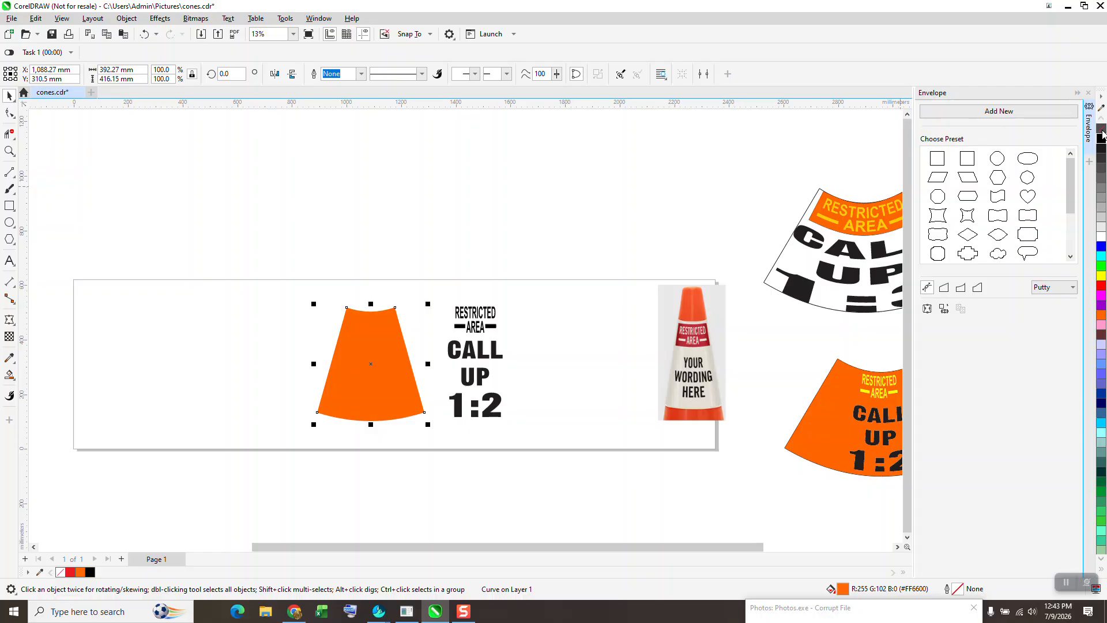
click(1101, 132)
right_click(1102, 139)
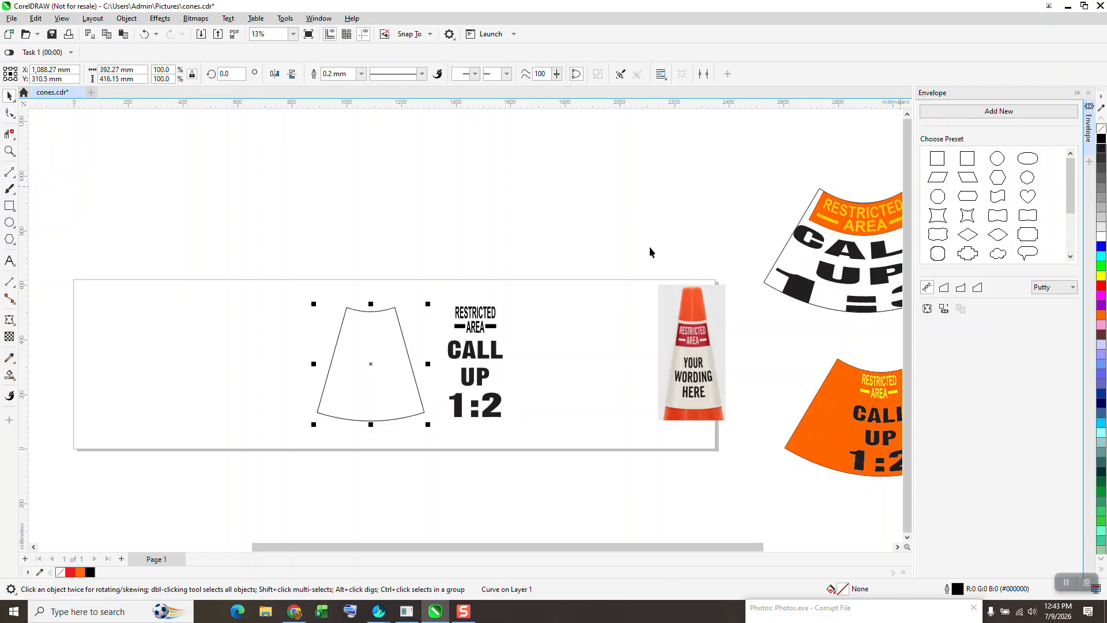
Warp the grouped text with an envelope taken from the narrow cone outline and place it inside that outline
click(497, 329)
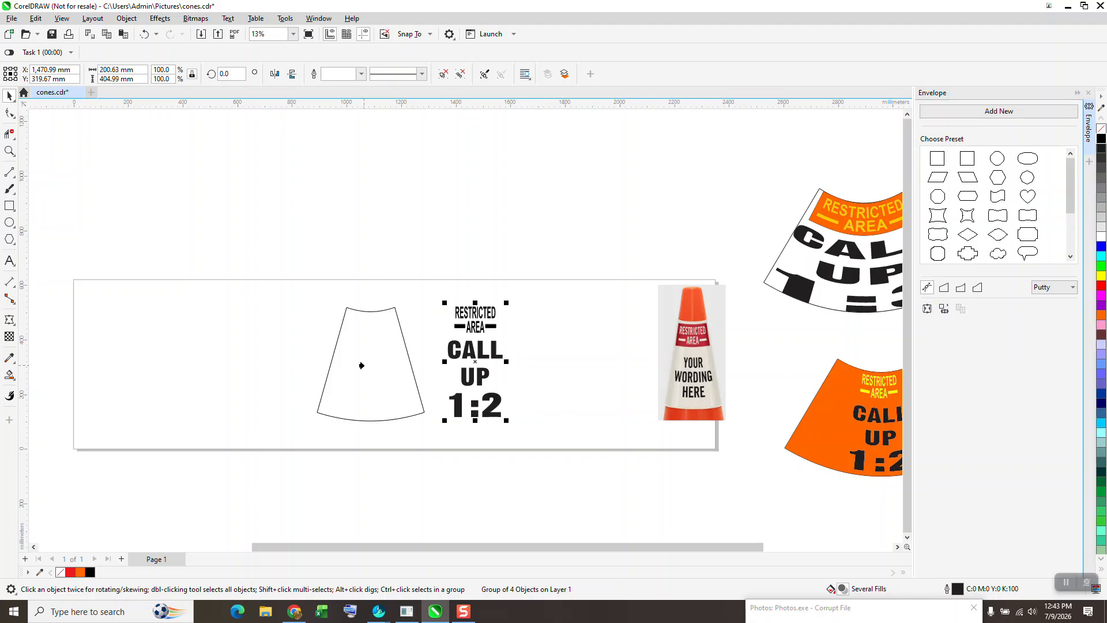
click(361, 365)
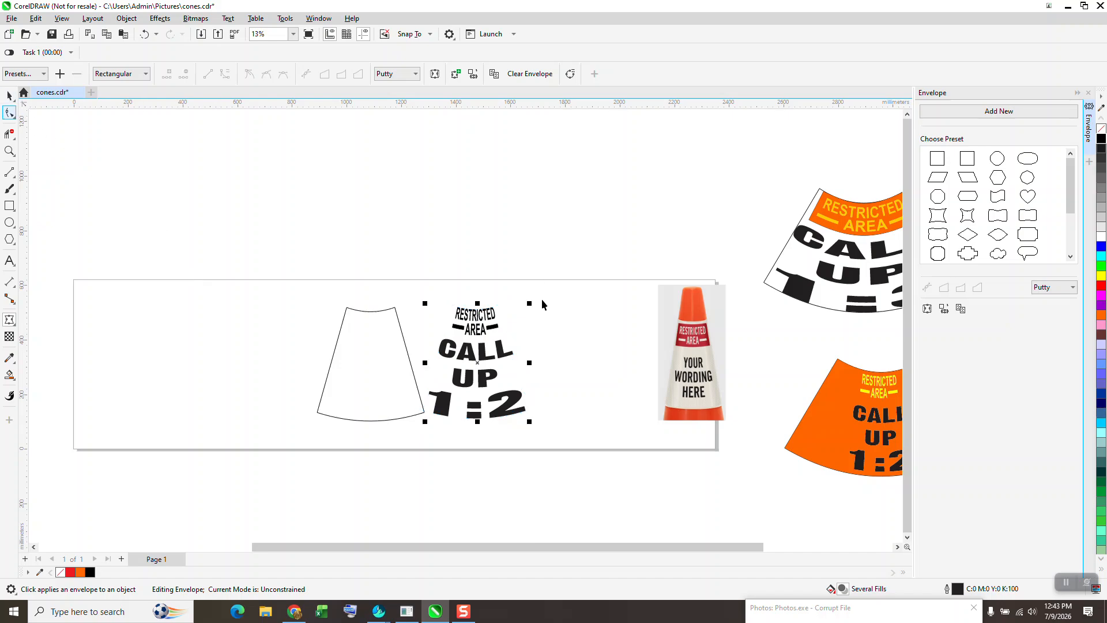
key(space)
drag(481, 360, 373, 362)
Move the CALL UP 1=3 cone design above the page, ungroup it, and centre its outer outline on the page
scroll(521, 334, down, 2)
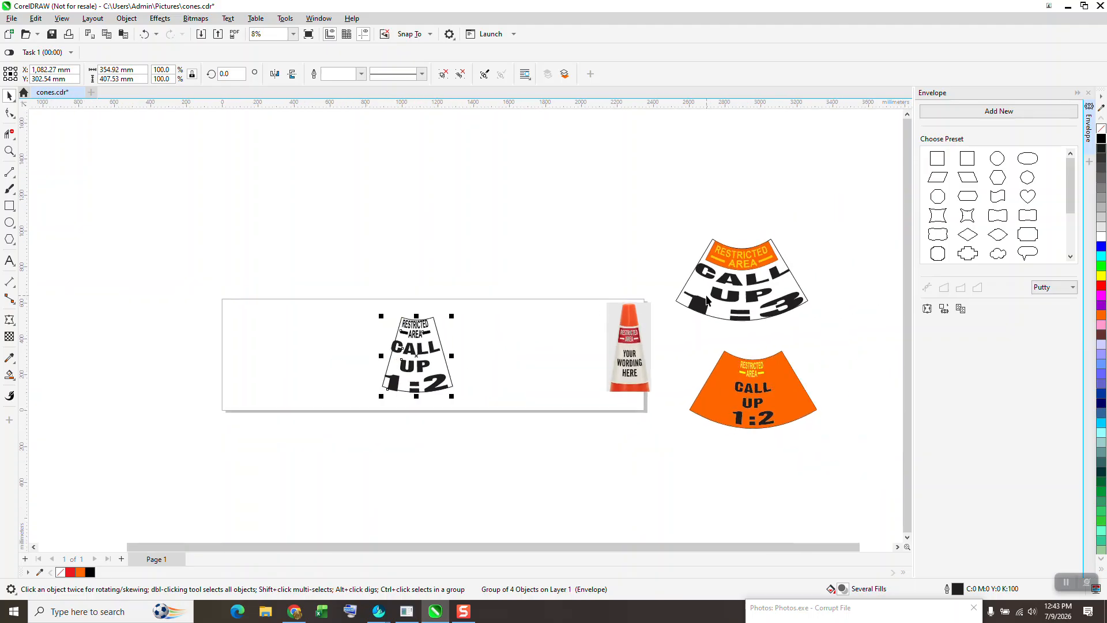
drag(690, 284, 381, 235)
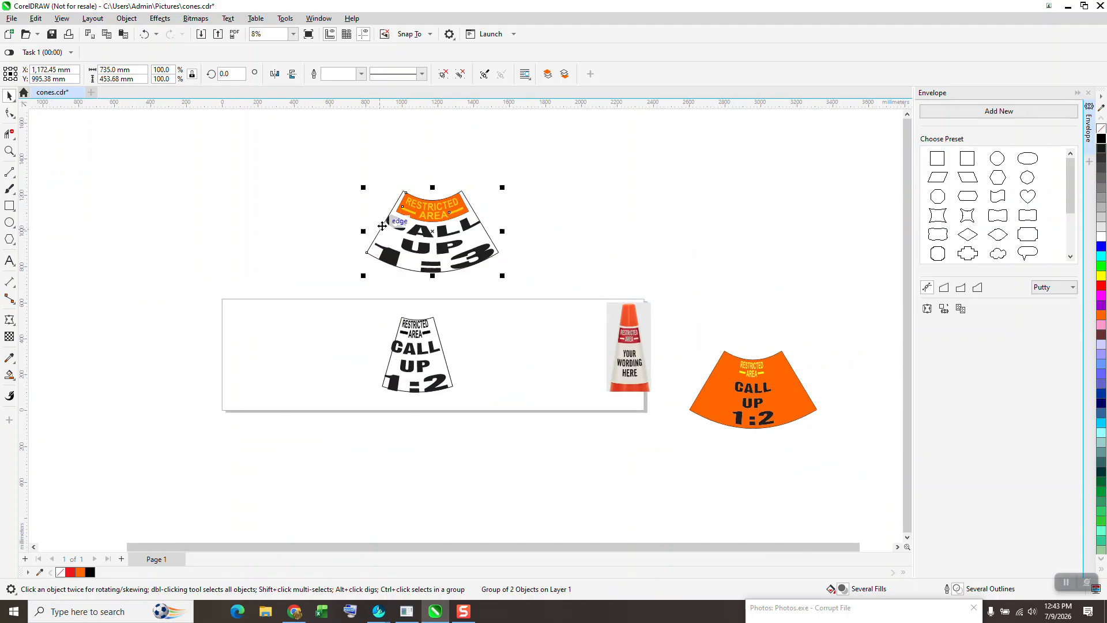
click(123, 22)
mouse_move(207, 214)
click(307, 228)
click(383, 224)
key(p)
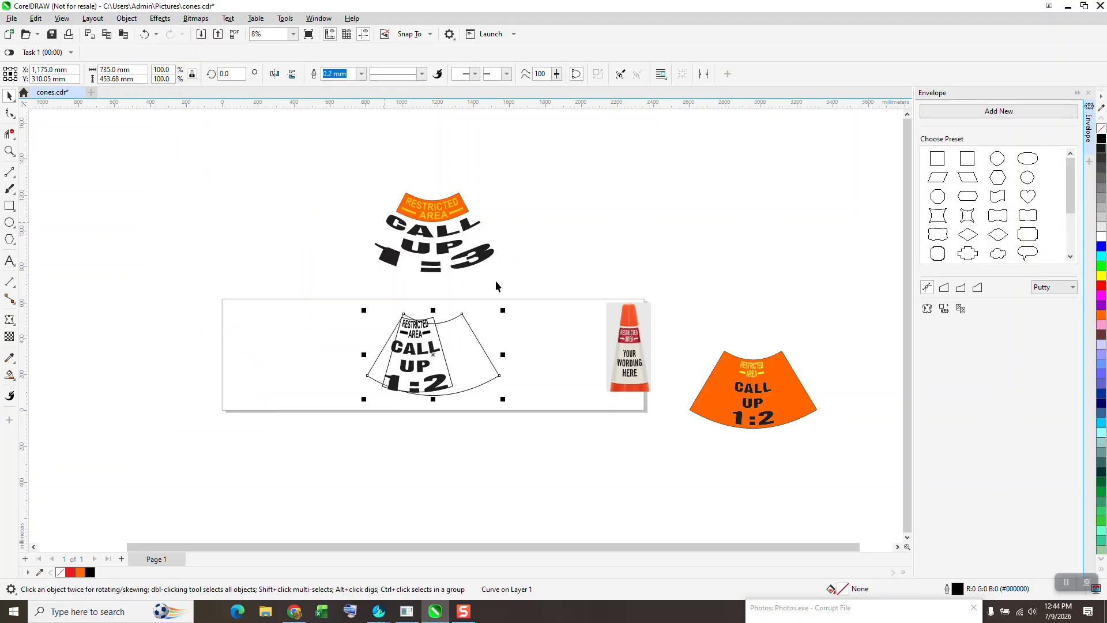
Fit the wide cone outline around the narrow cone artwork, enlarging it to about 771 × 476 mm, and centre the three objects on each other
drag(489, 355, 475, 353)
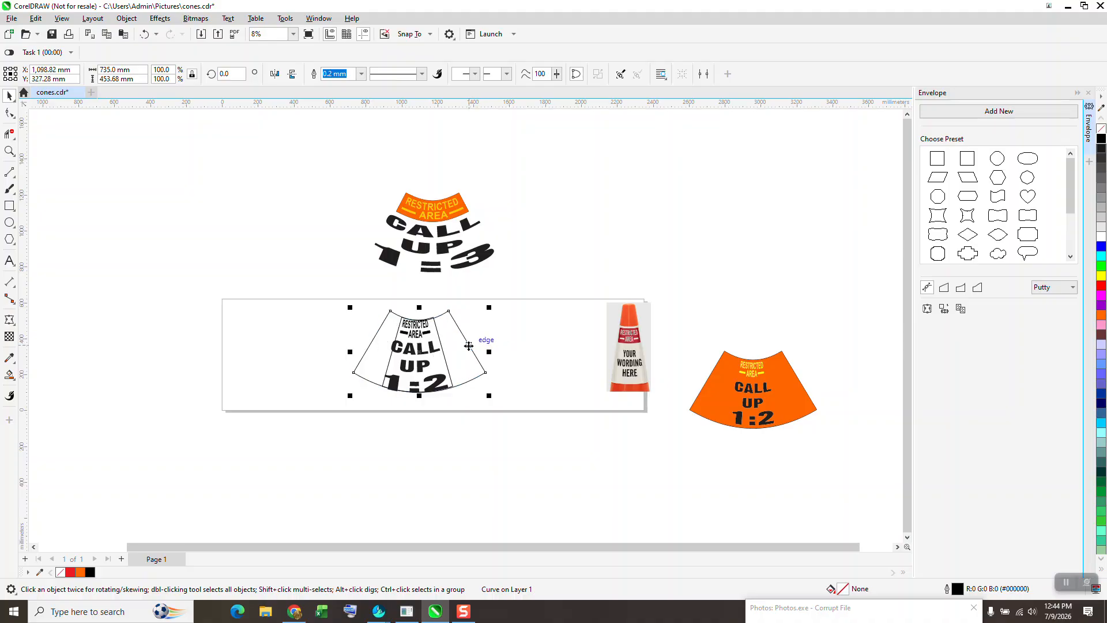
click(9, 151)
drag(303, 256, 568, 485)
click(9, 96)
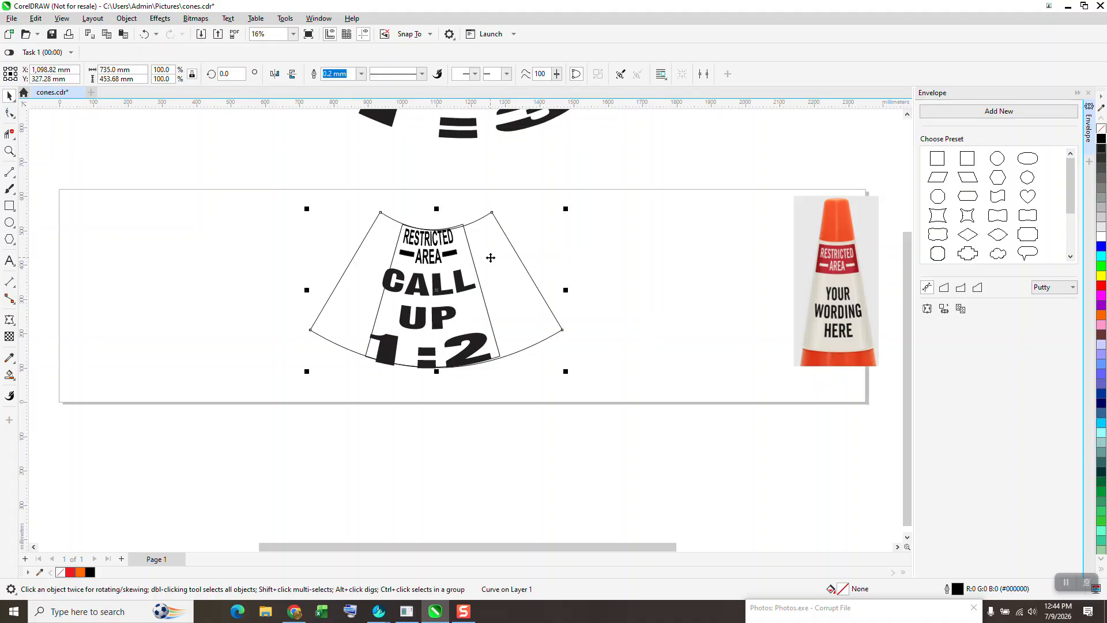
drag(492, 258, 490, 254)
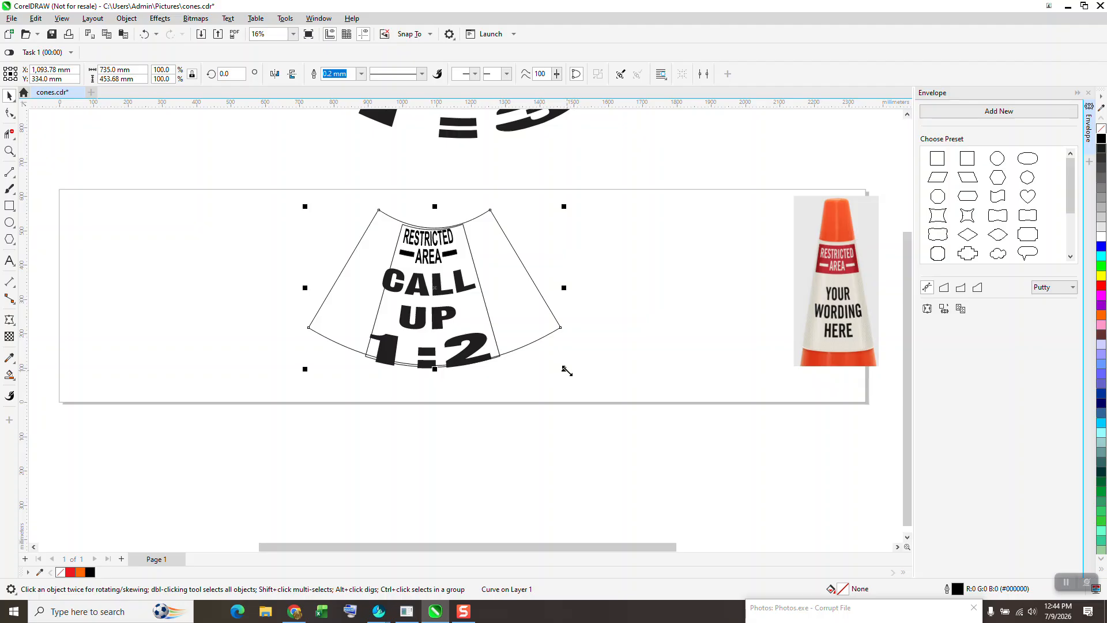
drag(567, 371, 583, 379)
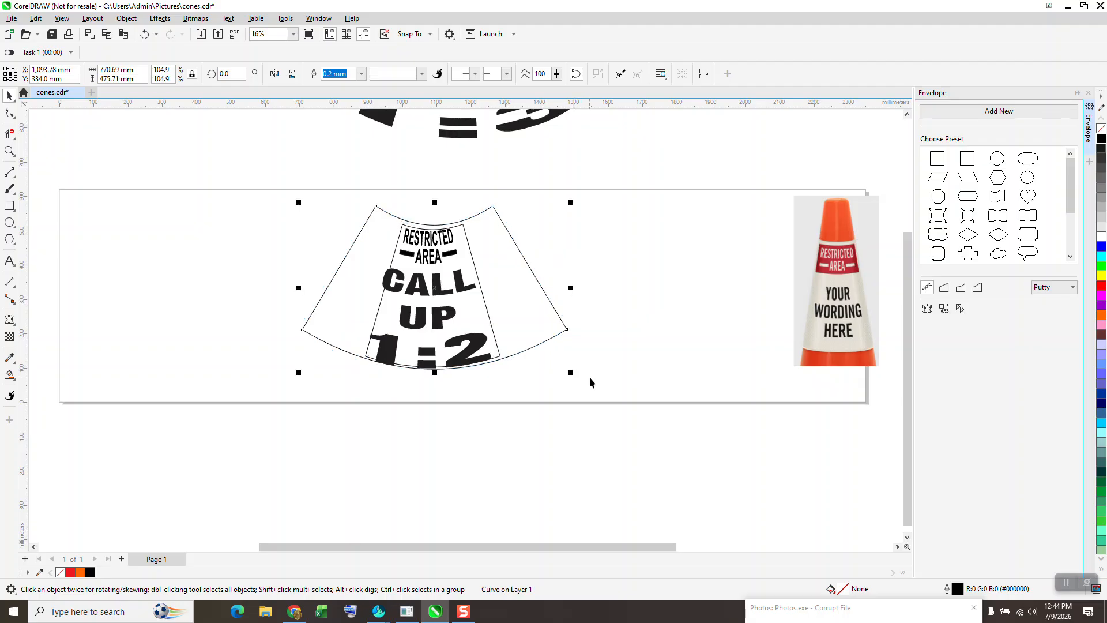
drag(261, 192, 617, 429)
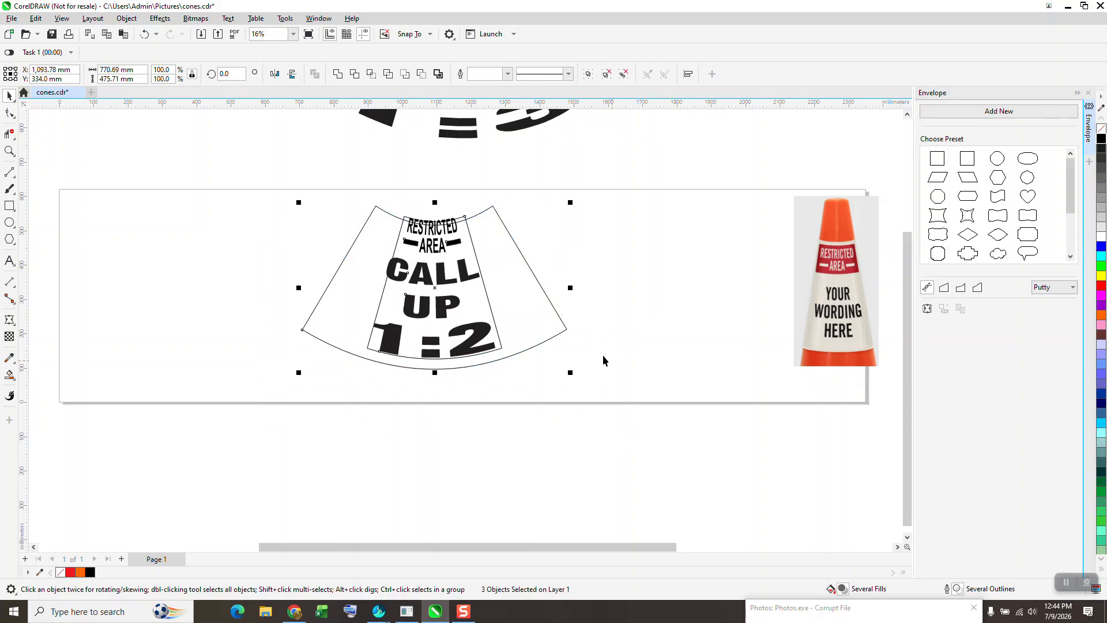
Set the nudge distance to 2 mm and nudge the warped text group down 30 mm inside the wide cone outline
click(575, 354)
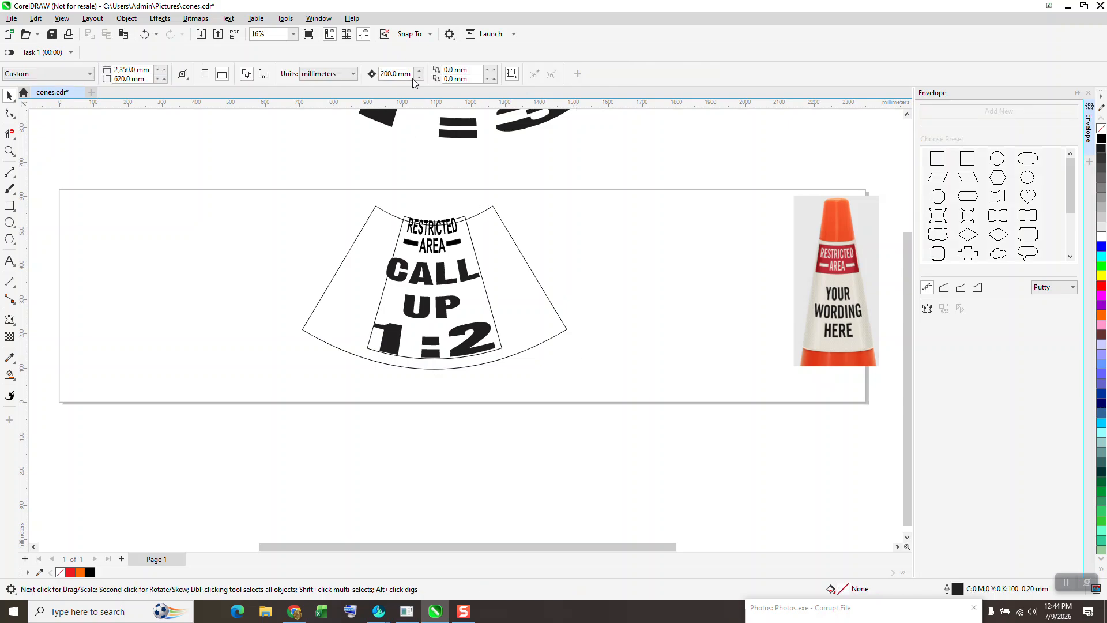
key(shift+End)
text(200)
key(Return)
drag(369, 183, 533, 372)
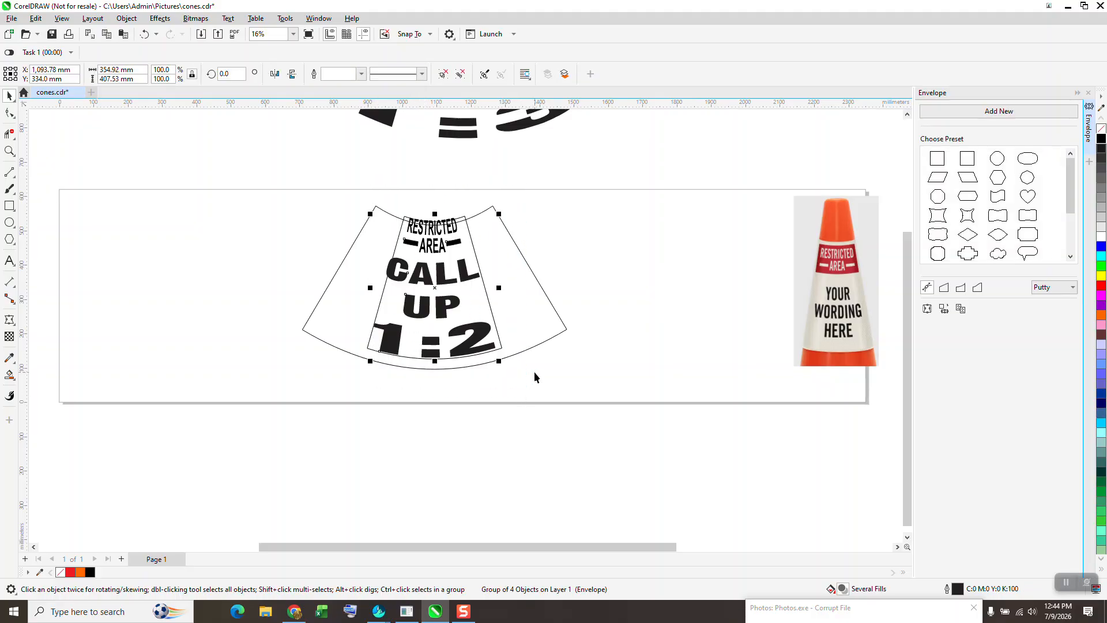
key(Down)
key(Down)
key(Down)
key(Down)
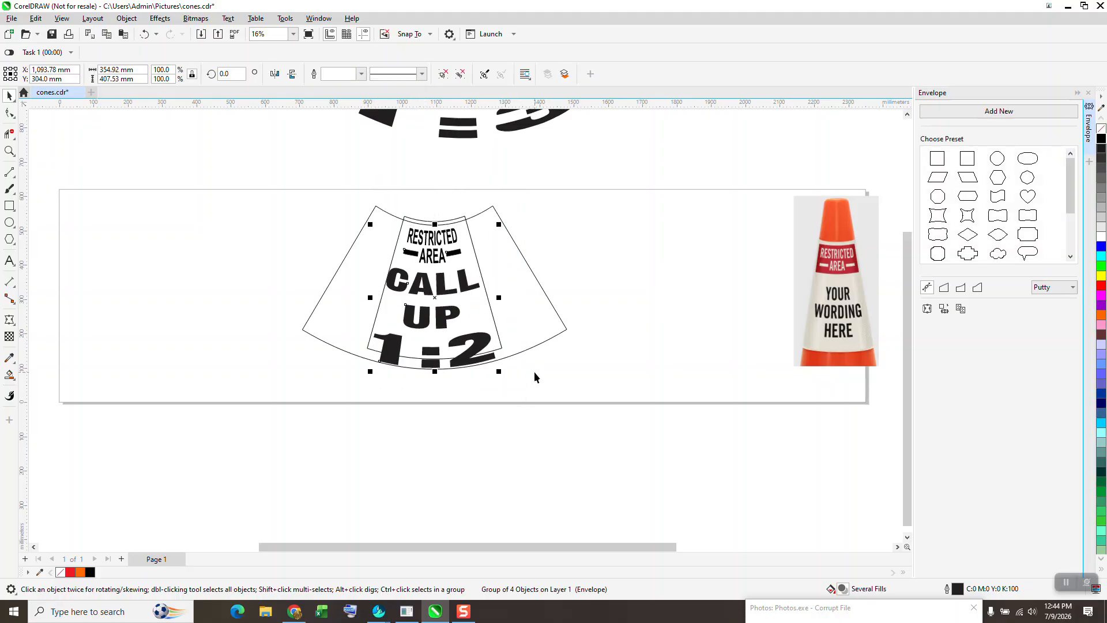
Delete the narrow cone outline around the CALL UP 1:2 text, keeping the wide outline
click(520, 344)
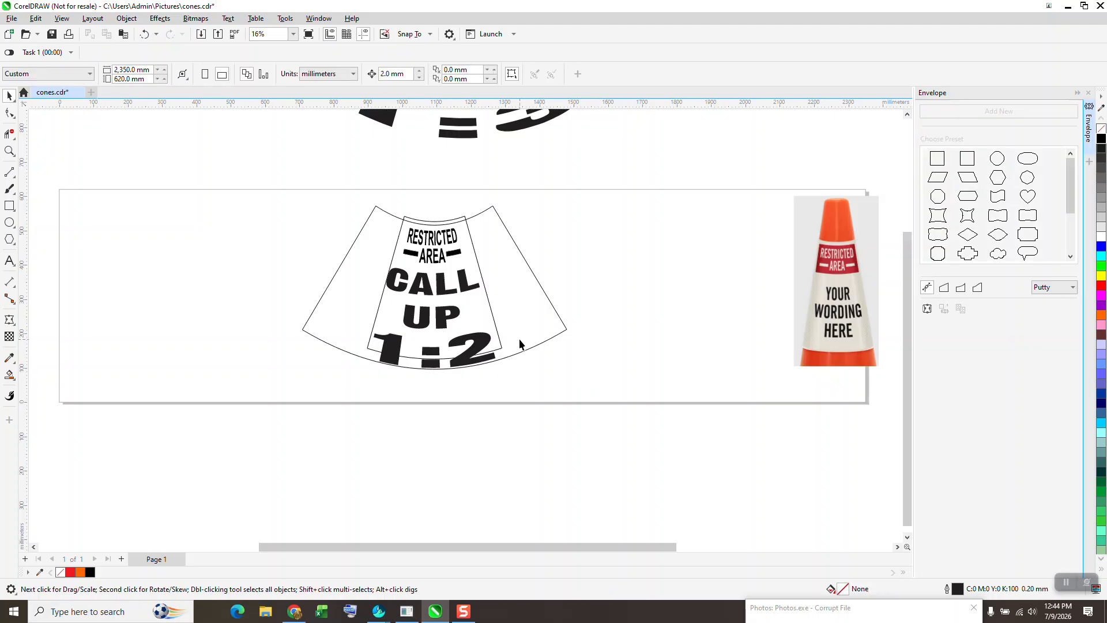
click(494, 320)
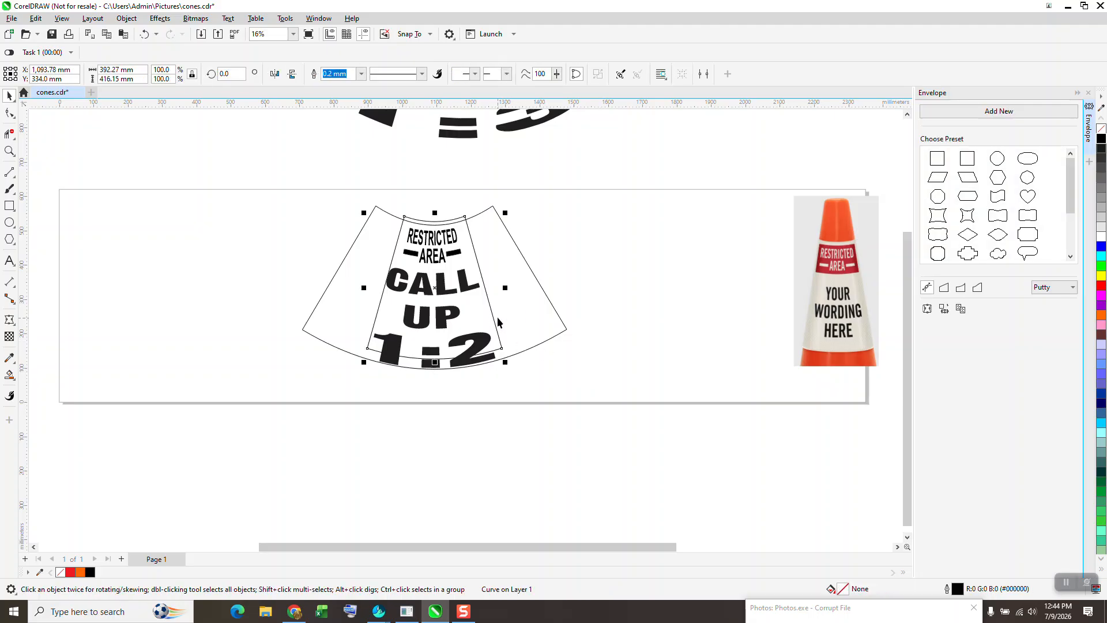
key(Delete)
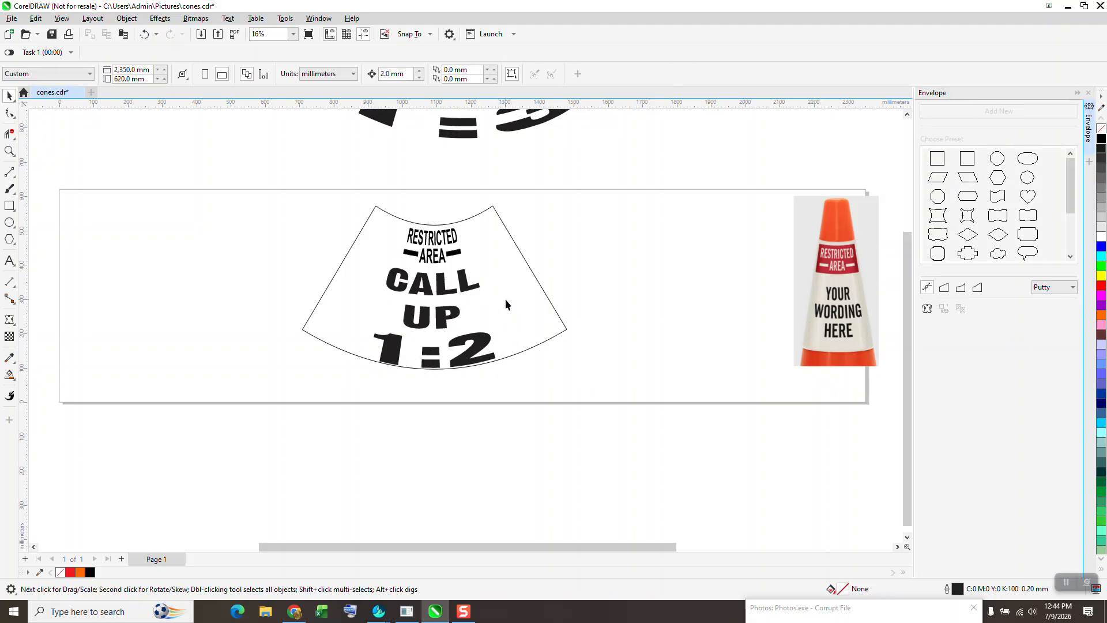
Close the Envelope docker and zoom in on the CALL UP 1=3 and CALL UP 1:2 cone designs
scroll(507, 302, down, 3)
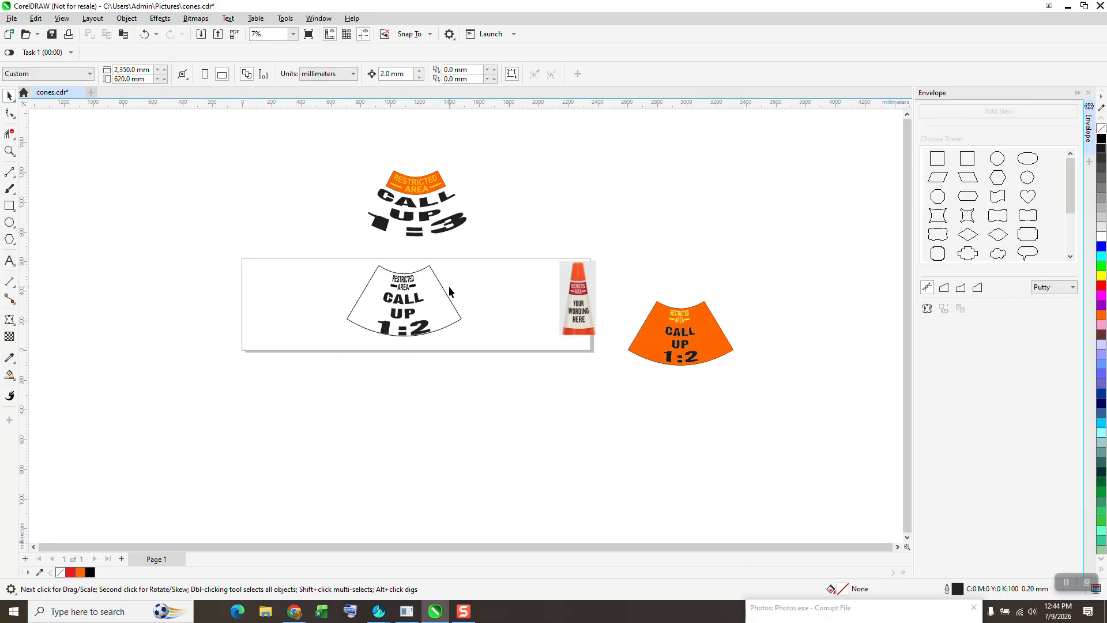
click(1089, 93)
click(9, 151)
drag(406, 165, 576, 336)
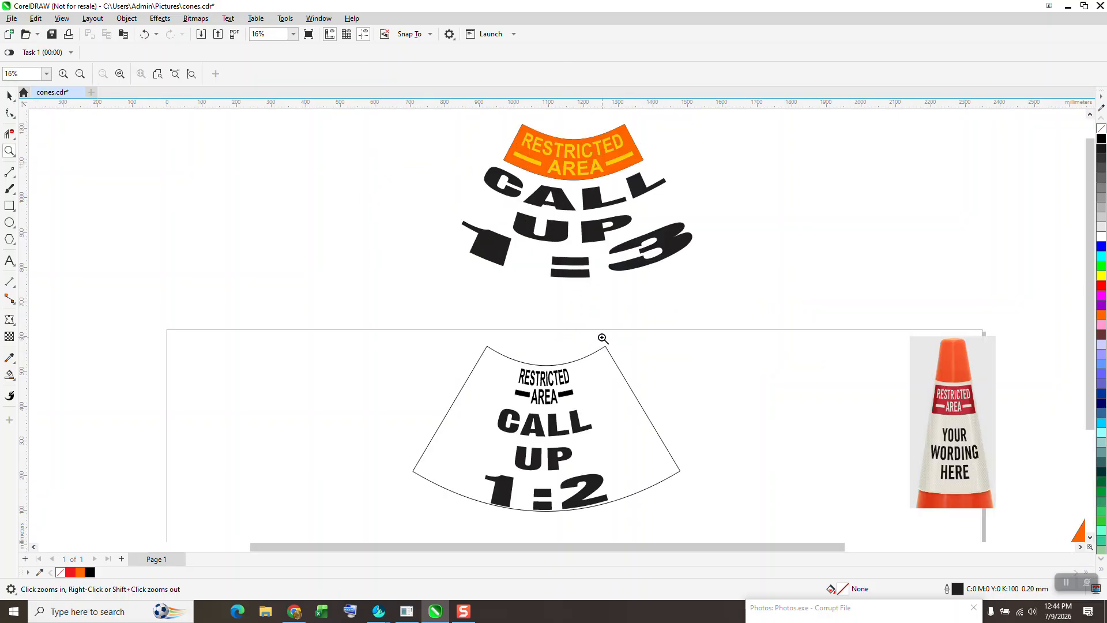
click(9, 95)
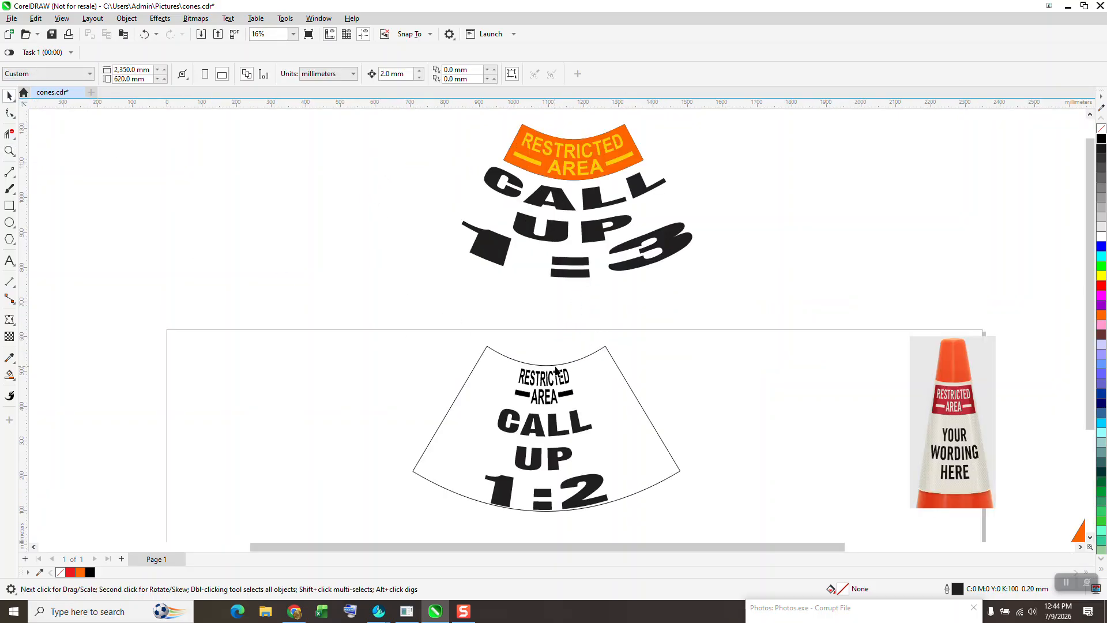